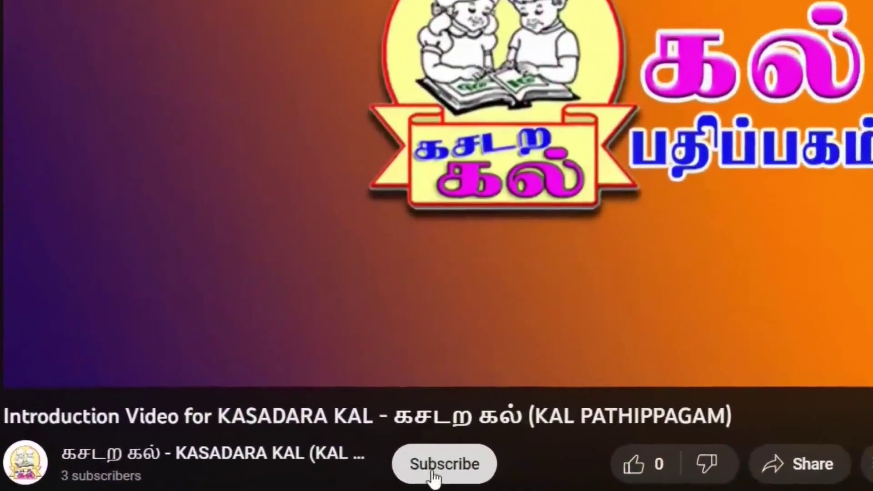
Step: Subscribe to the channel, set its notification bell to All, and like the video
click(443, 472)
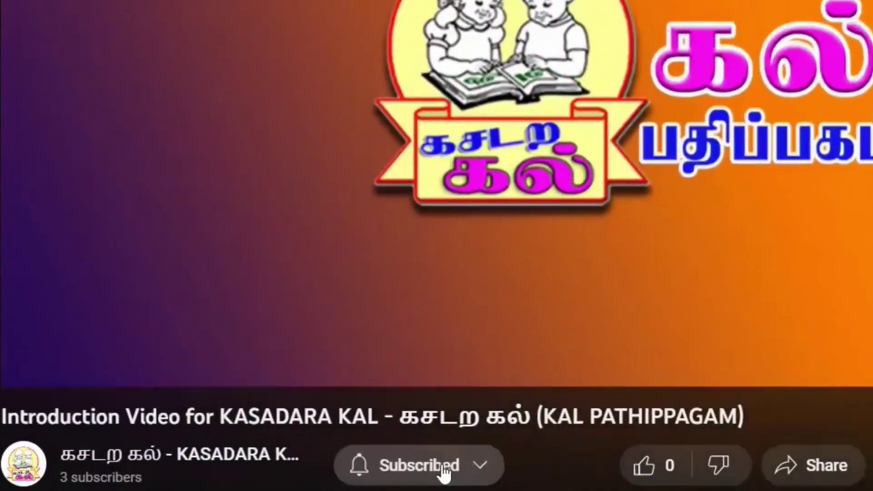
click(366, 470)
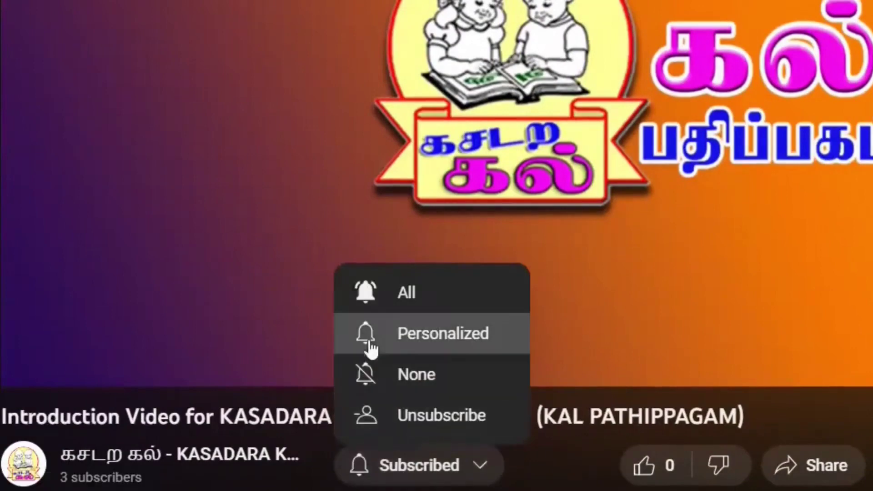
click(372, 301)
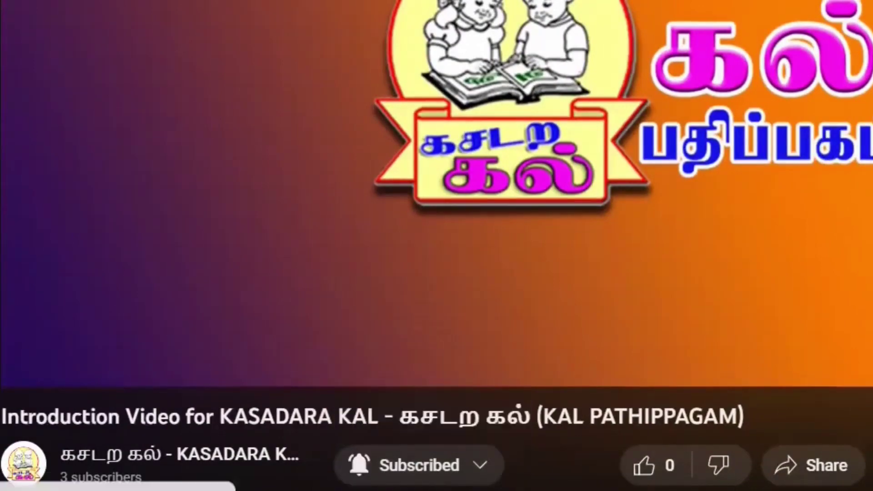
click(679, 472)
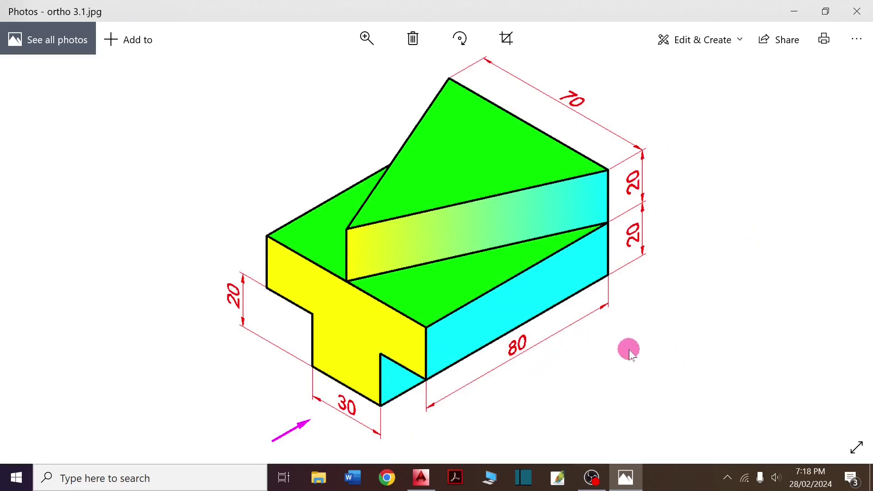
Step: Leave the Photos reference image and return to the AutoCAD Orthographic Projection drawing
key(alt+Tab)
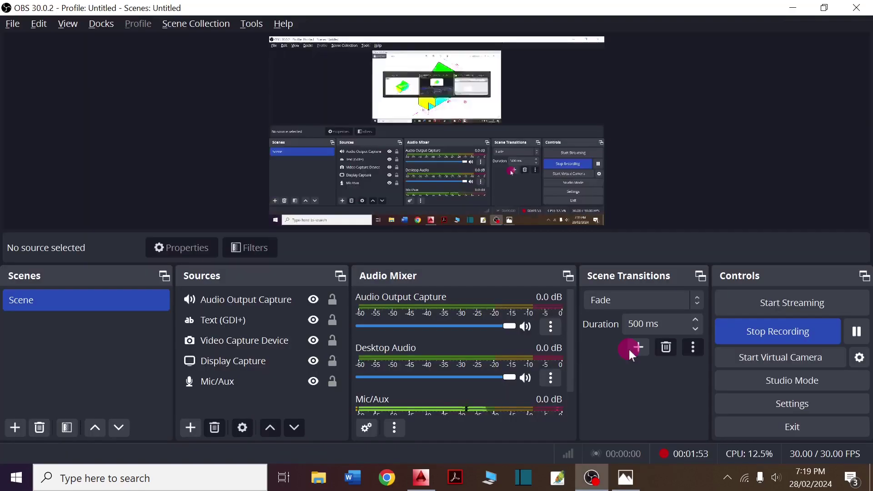
key(alt+Tab)
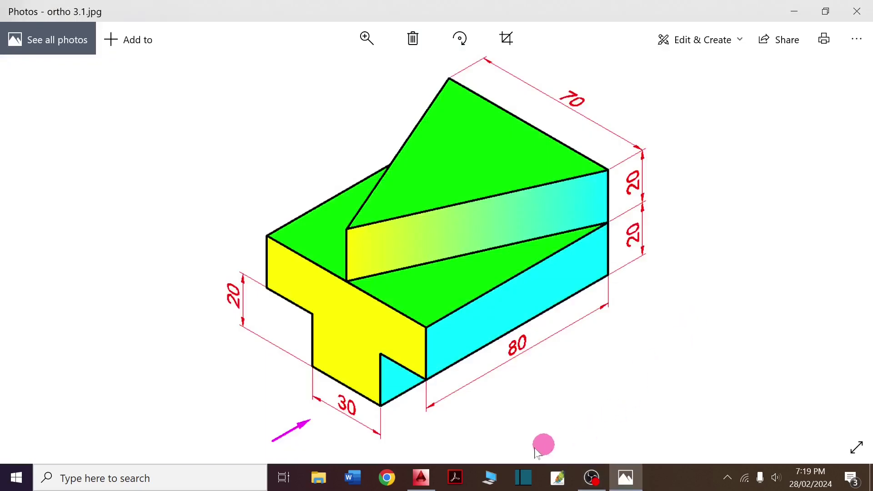
click(423, 479)
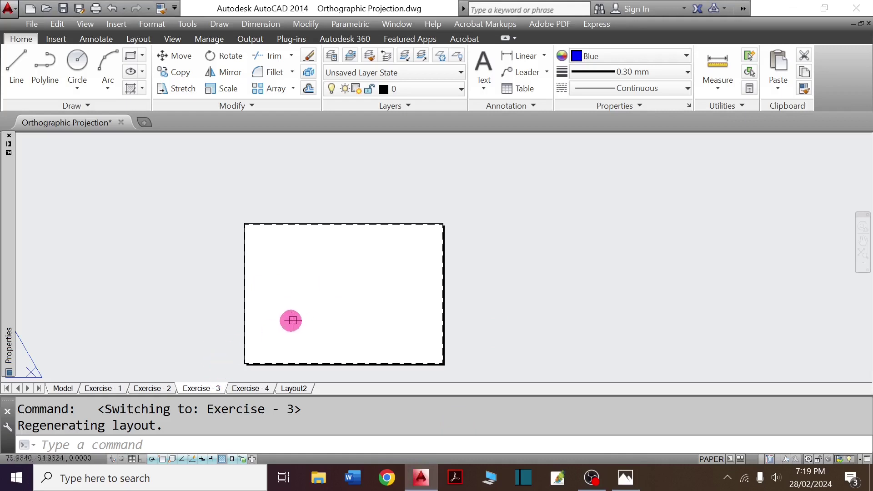
Step: Draw a 70 by 60 rectangle with the REC command at upper left
scroll(294, 323, up, 4)
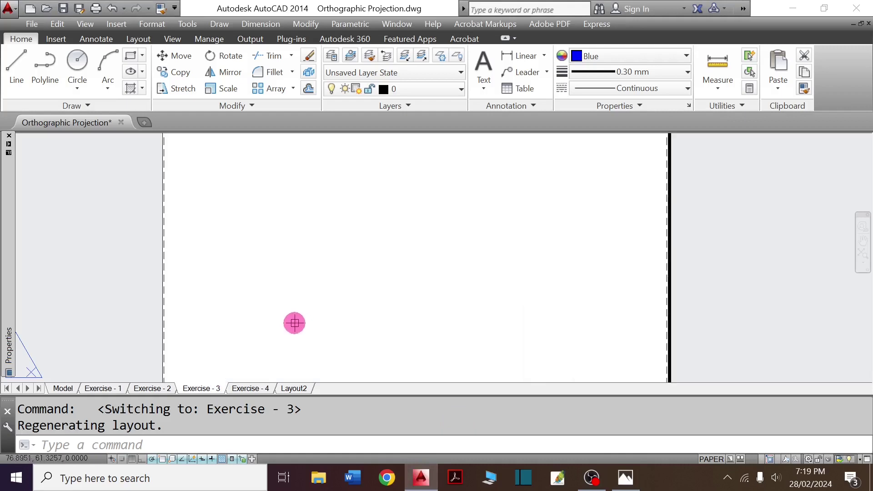
scroll(332, 322, down, 2)
text(REC)
key(Return)
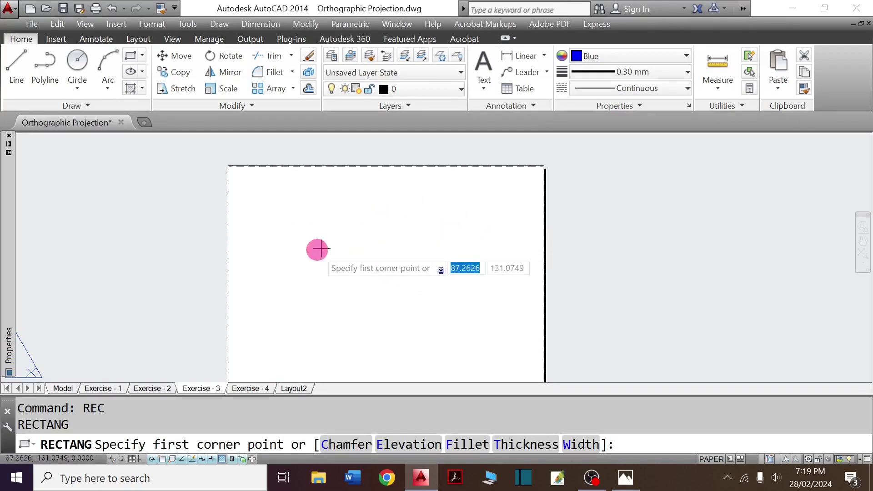
click(289, 269)
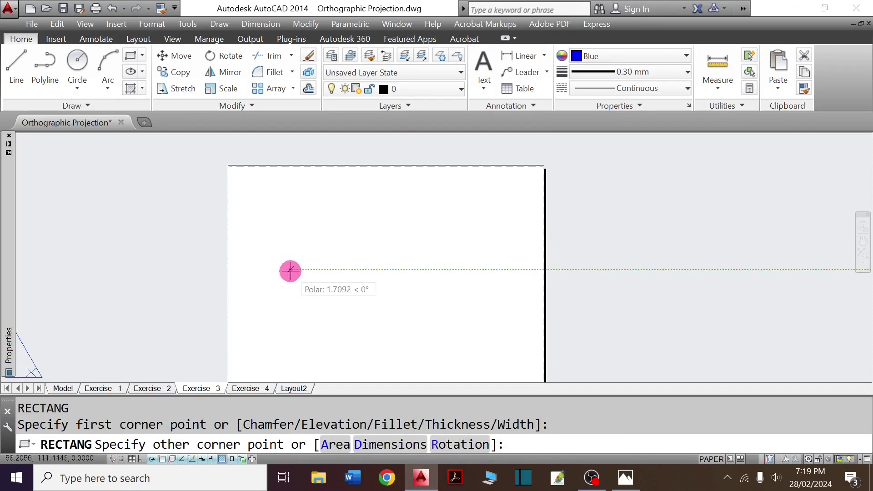
text(7)
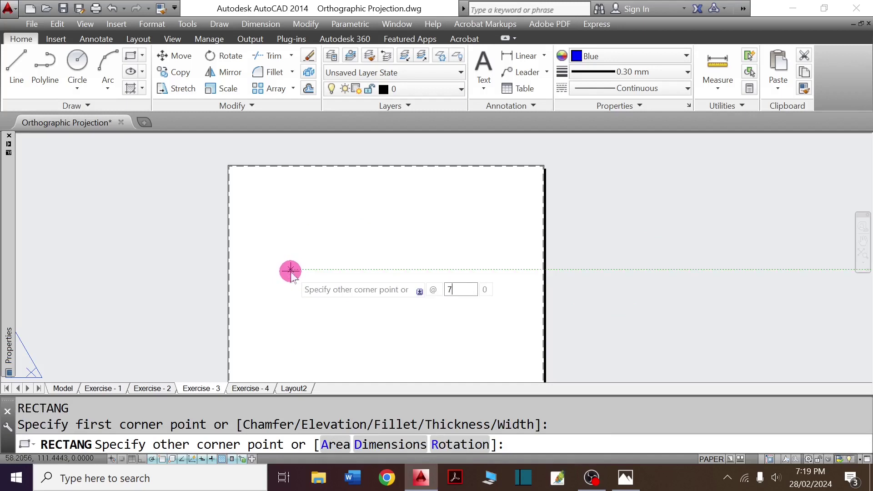
text(0)
key(Tab)
text(60)
key(Return)
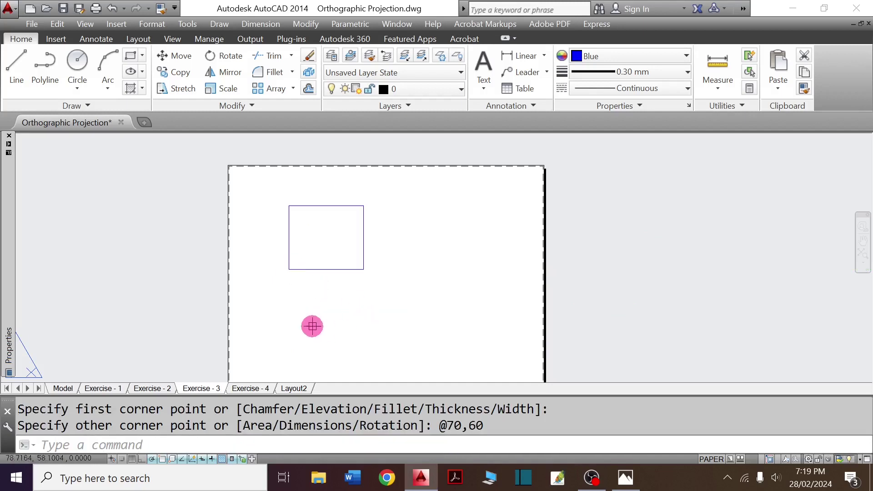
Step: Add a 70 by 80 rectangle below it and an 80 by 60 rectangle at upper right
key(Return)
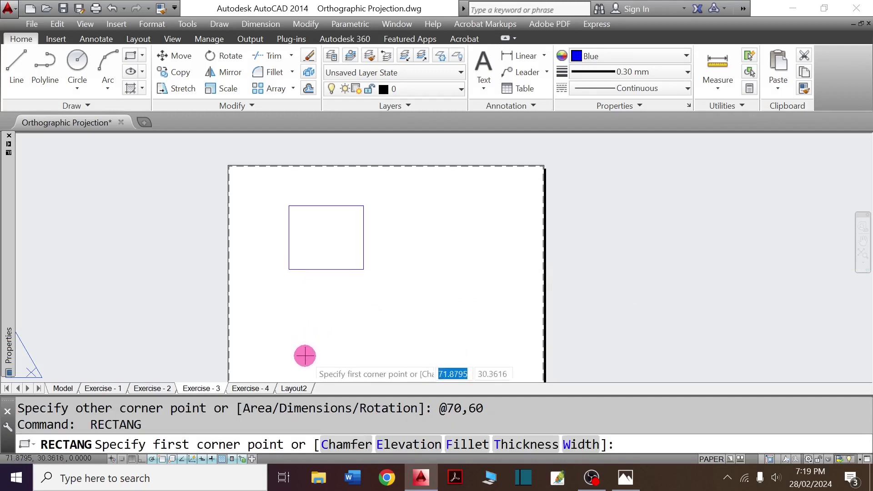
click(292, 343)
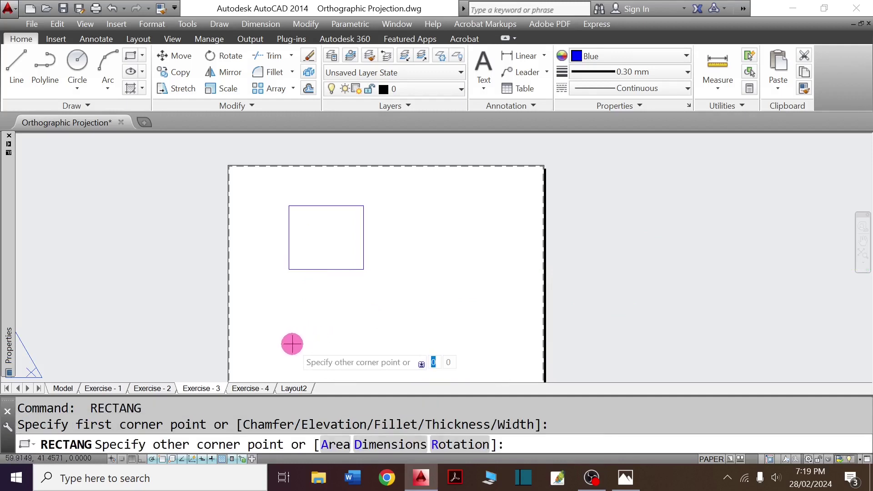
key(F8)
text(80)
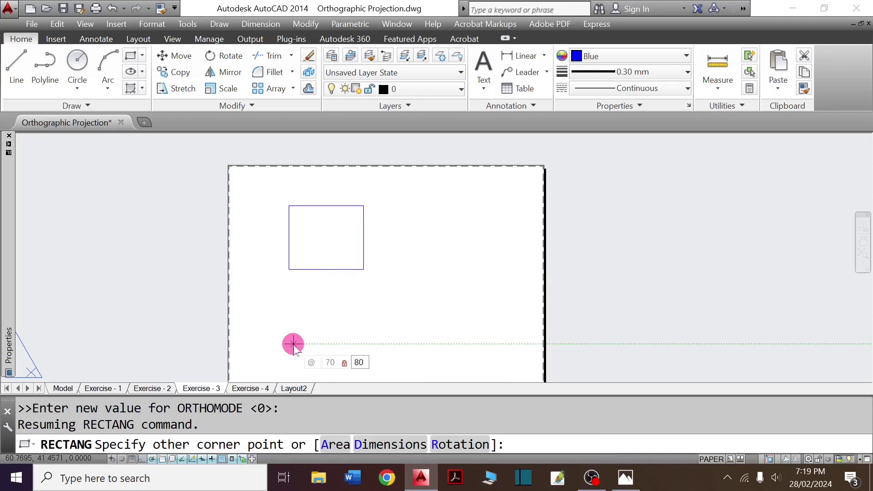
key(Return)
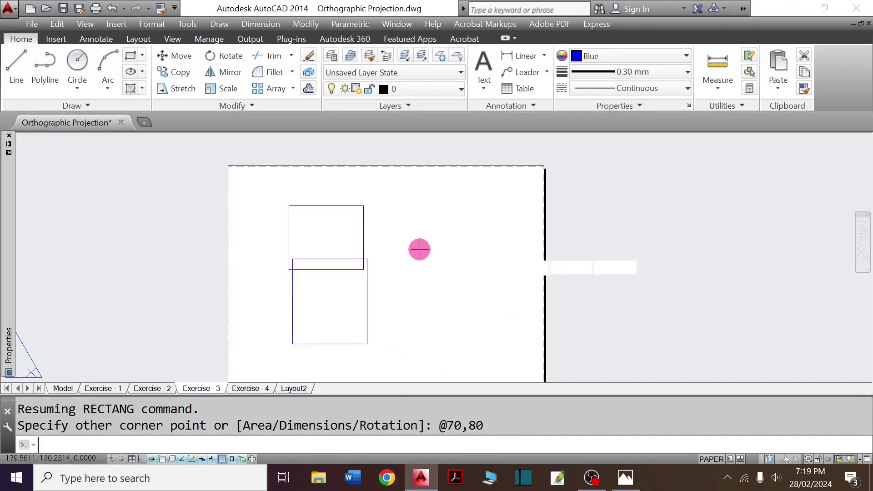
key(Return)
click(419, 251)
text(@80,60)
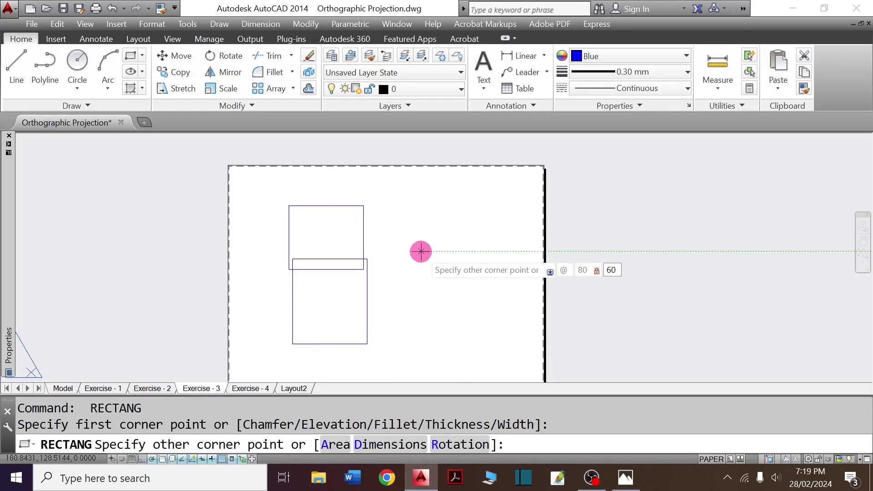
key(Return)
Step: Move the 70 by 80 rectangle so it sits directly under the top-left rectangle
click(388, 332)
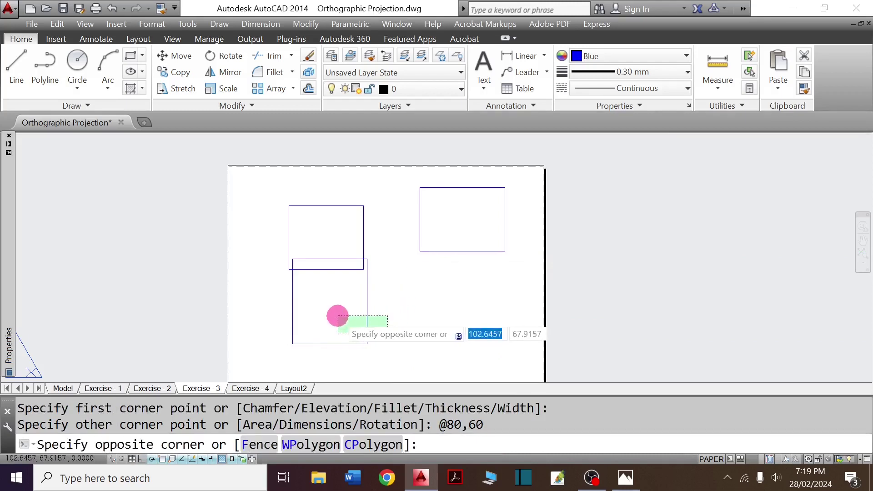
click(338, 315)
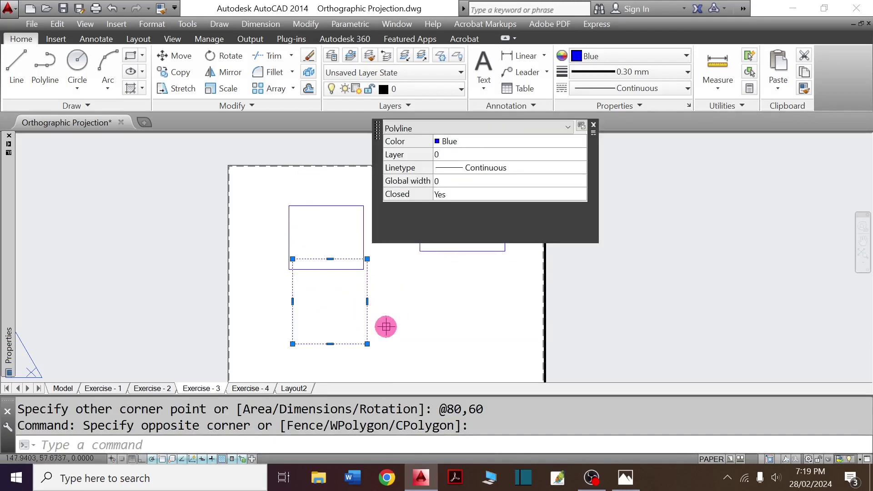
text(m)
key(Return)
click(368, 301)
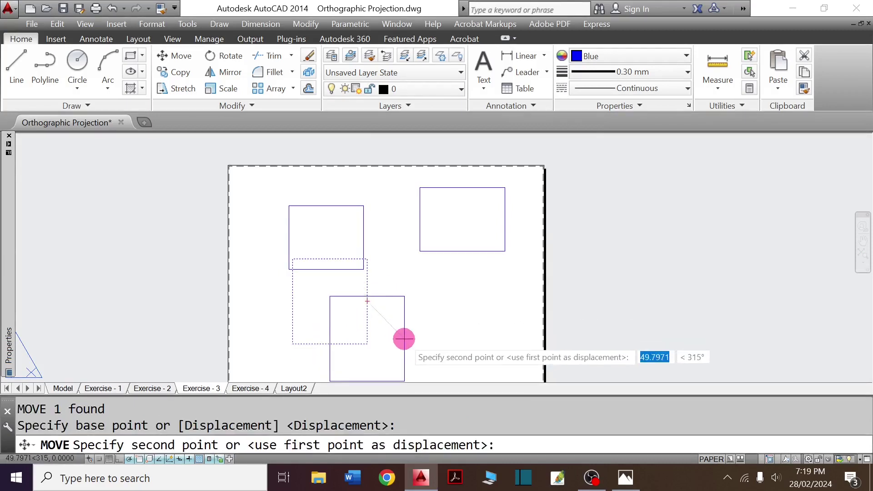
click(404, 338)
key(Return)
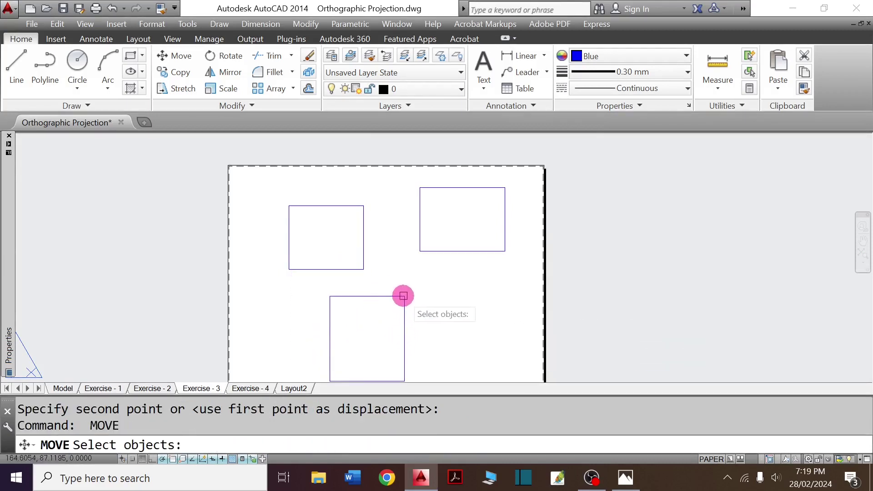
click(405, 299)
key(Return)
click(404, 296)
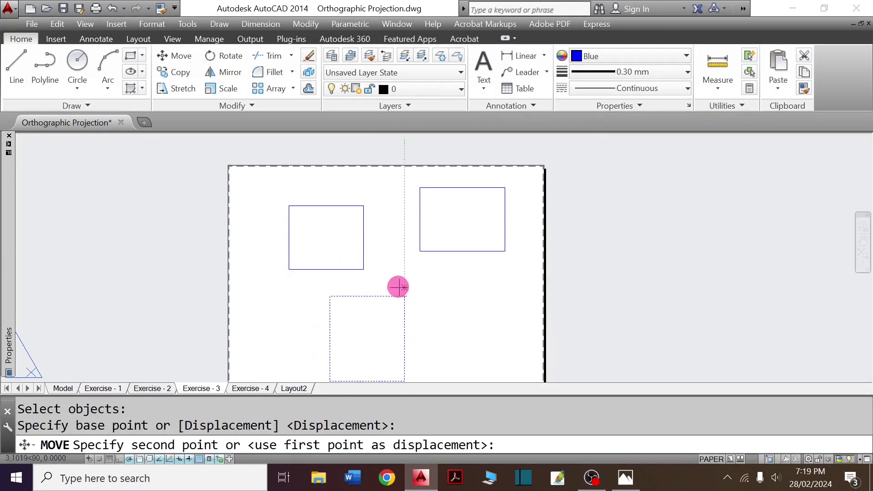
click(363, 269)
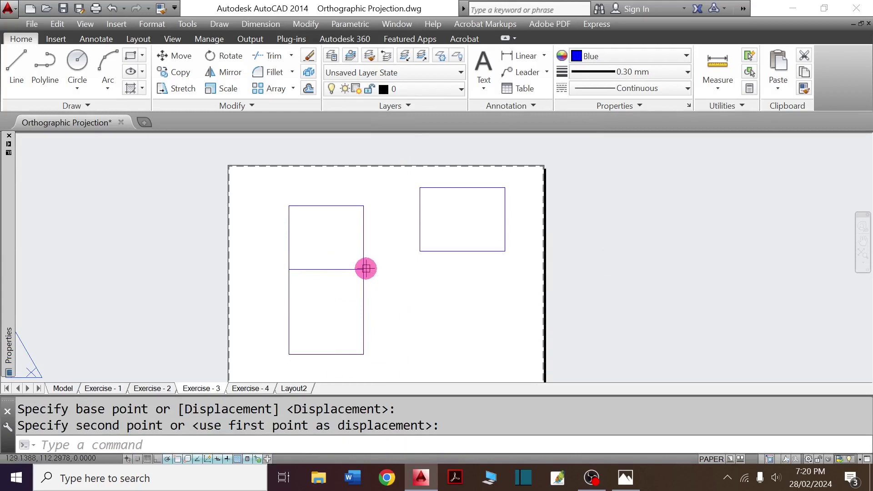
Step: Move the 70 by 80 rectangle 30 units further down
key(Return)
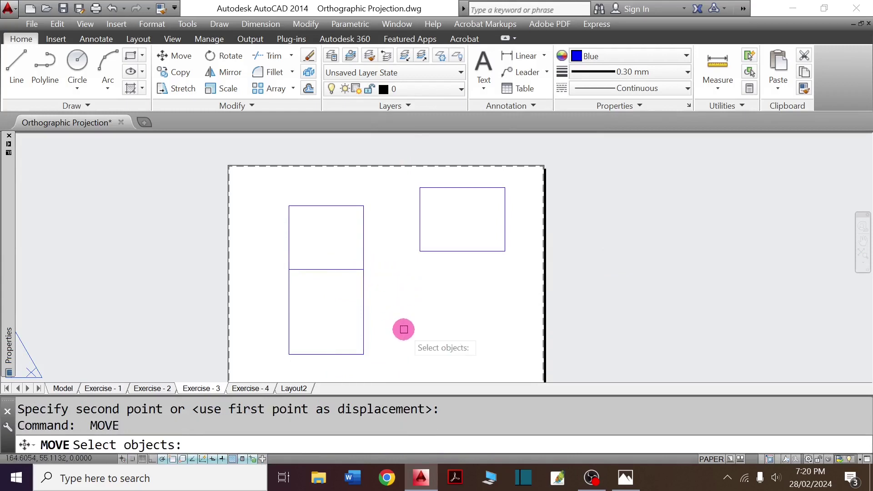
text(P)
key(Return)
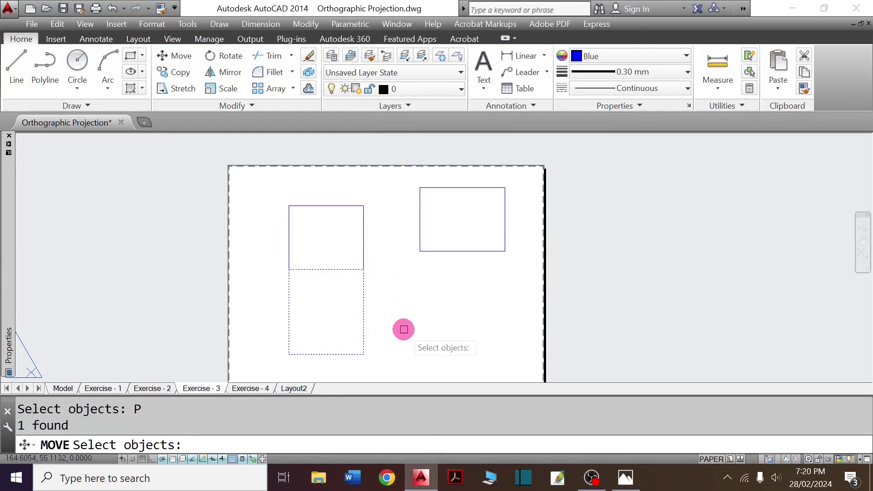
key(Return)
click(428, 292)
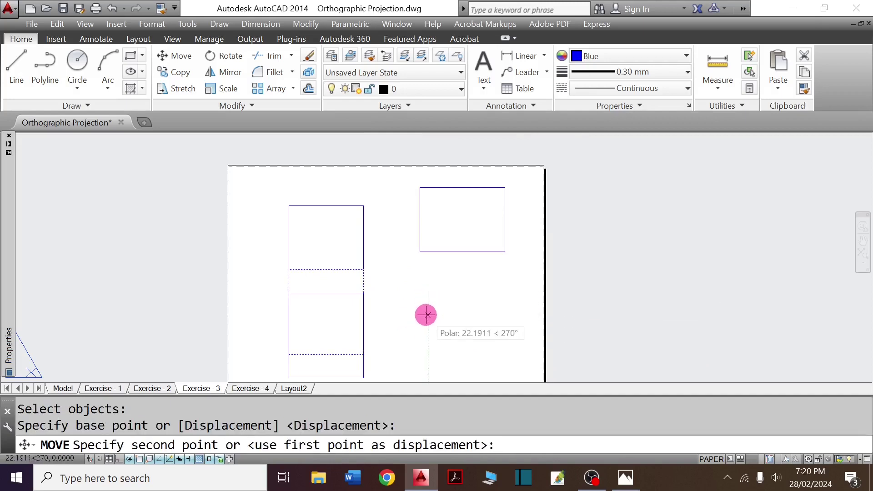
text(30)
key(Return)
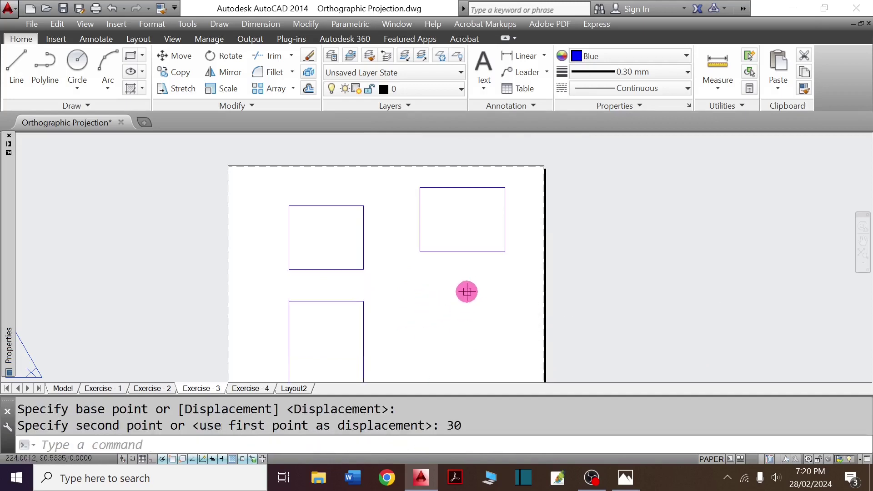
Step: Move the 80 by 60 rectangle to sit right beside the top-left rectangle
key(Return)
click(476, 279)
click(438, 230)
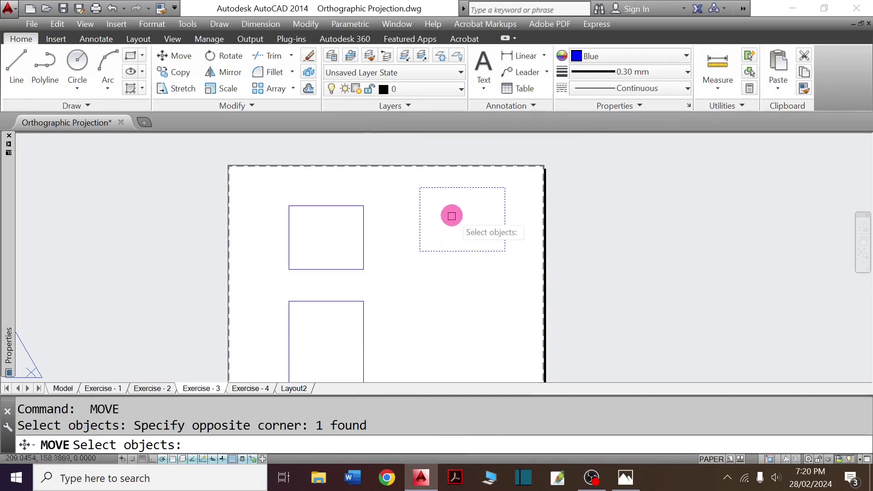
key(Return)
click(420, 187)
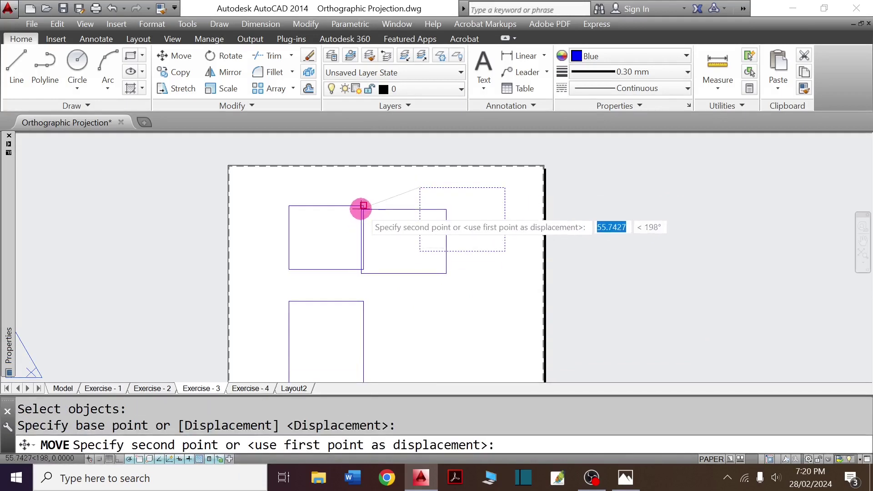
click(363, 206)
Step: Shift the 80 by 60 rectangle 30 units to the right, leaving a gap
key(Return)
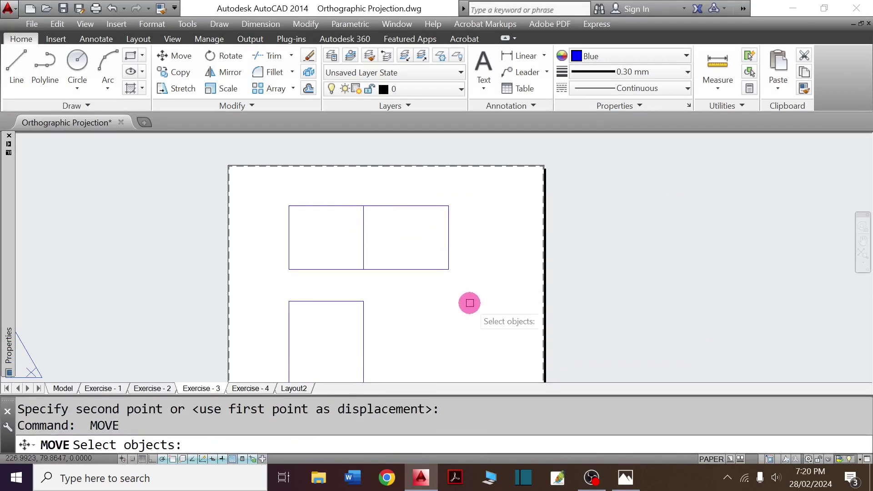
text(P)
key(Return)
click(443, 308)
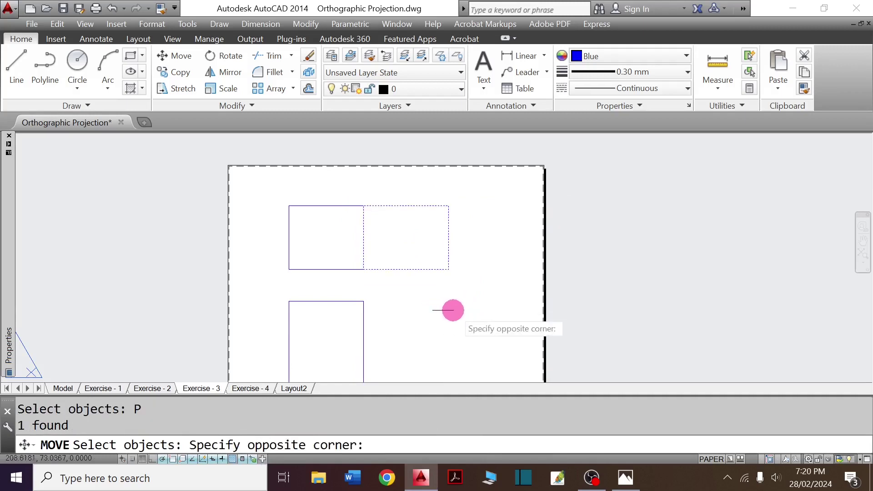
click(460, 310)
key(Return)
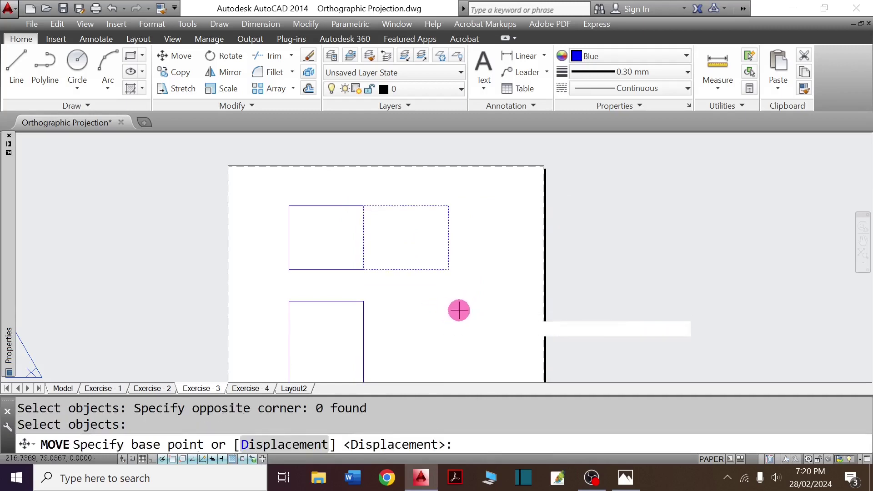
click(459, 310)
text(30)
key(Return)
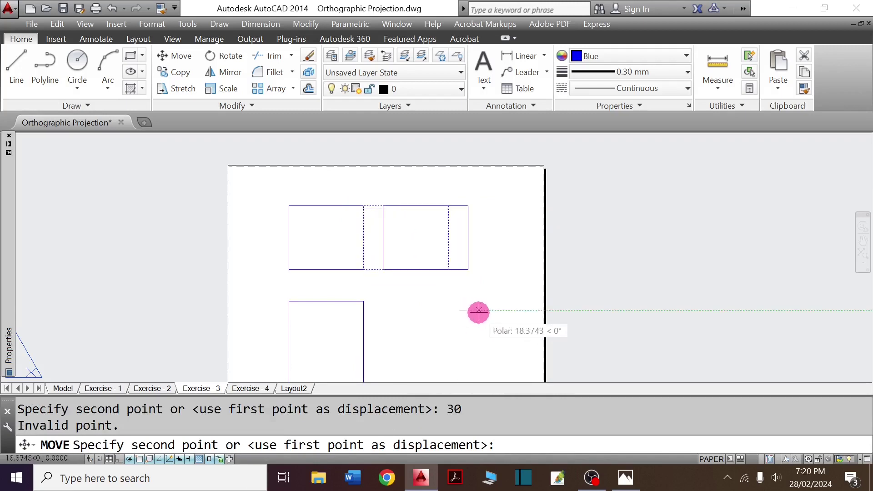
text(30)
key(Return)
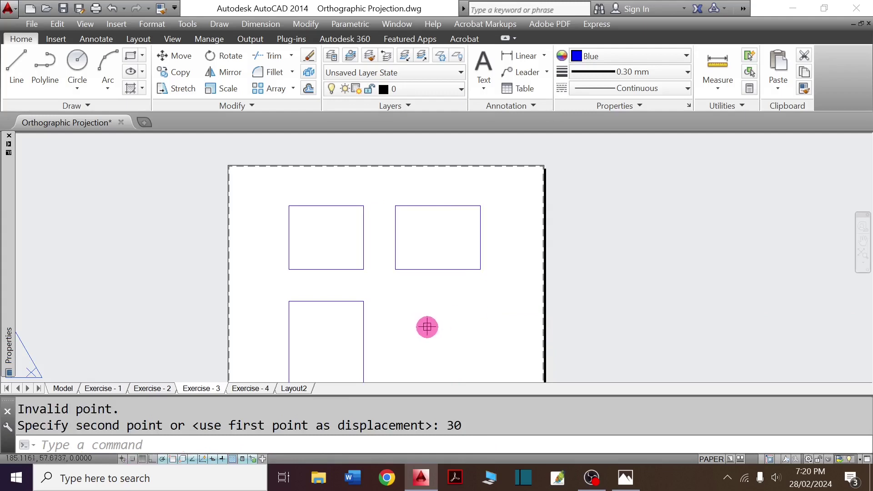
scroll(363, 266, up, 2)
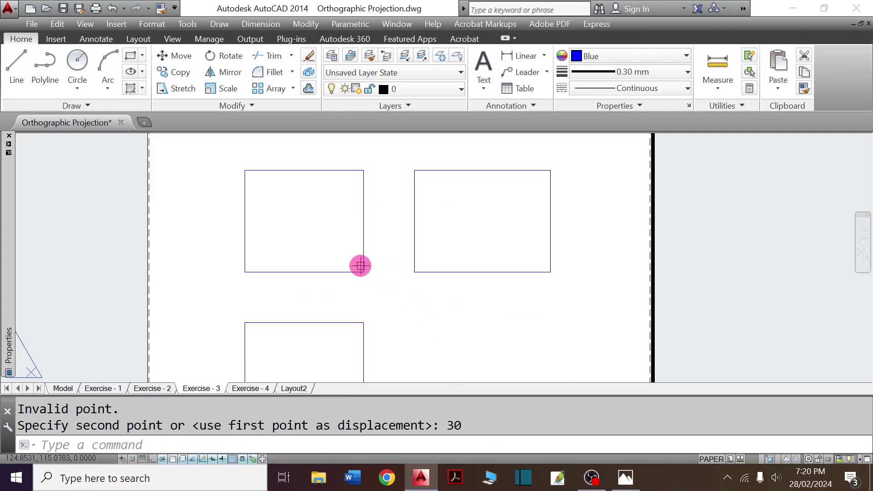
scroll(361, 266, down, 2)
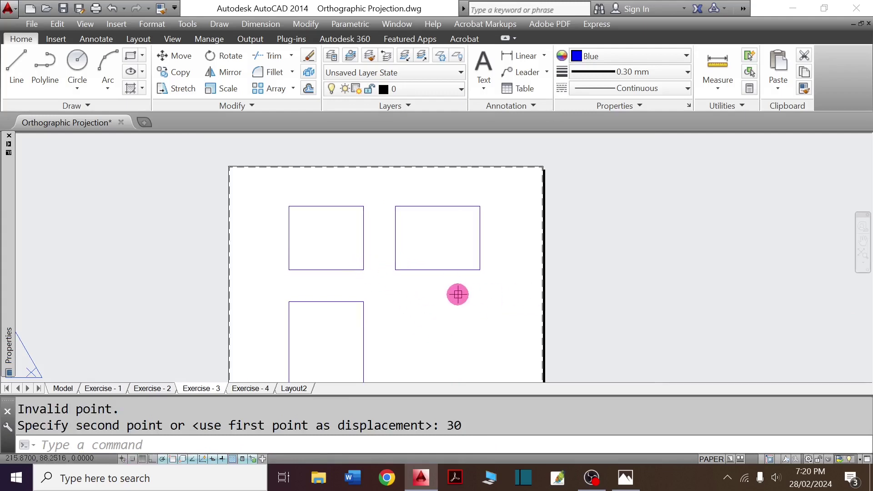
Step: Explode all three rectangles into separate lines after checking the reference image
key(alt+Tab)
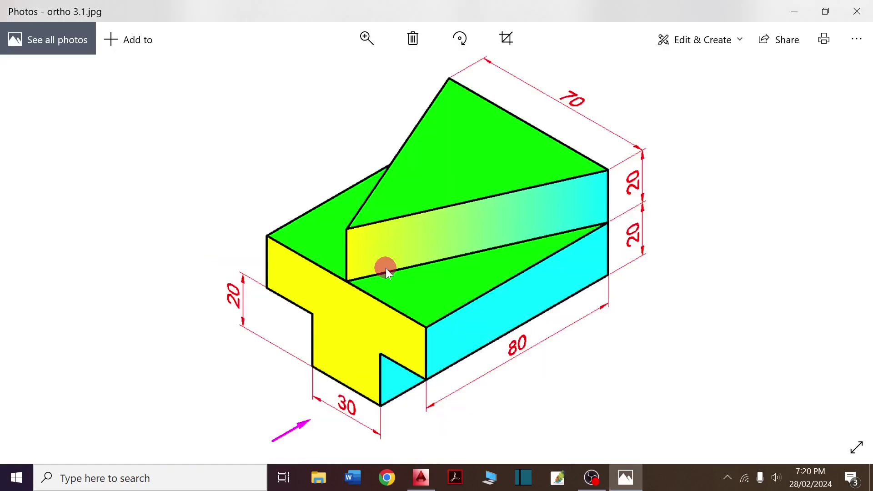
key(alt+Tab)
click(462, 339)
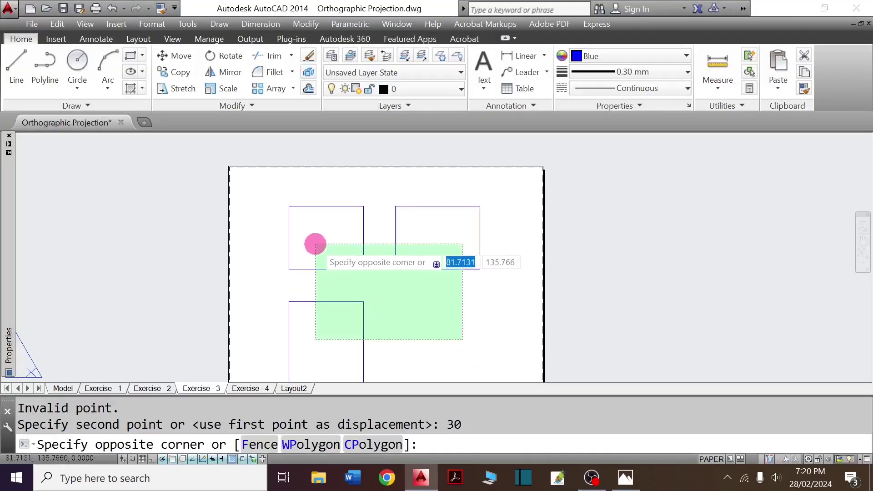
click(315, 244)
text(X)
key(Return)
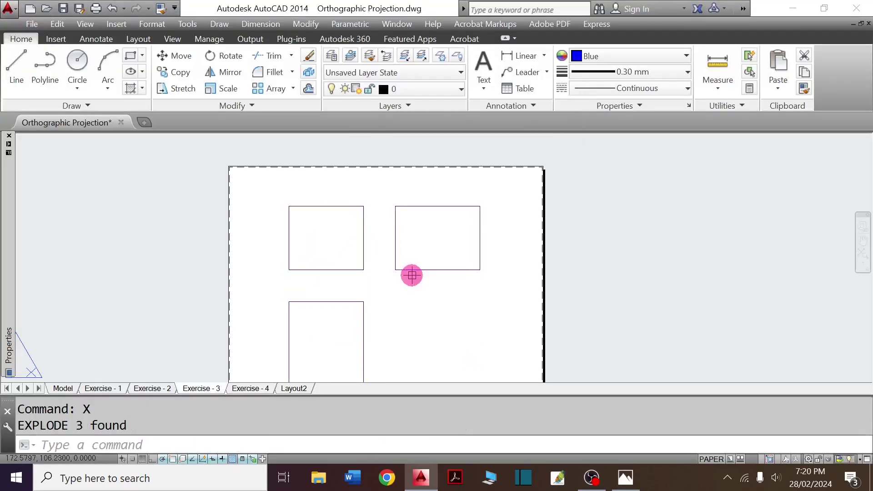
text(z)
key(Return)
Step: Zoom to extents and move all three view outlines to the centre of the sheet
text(e)
key(Return)
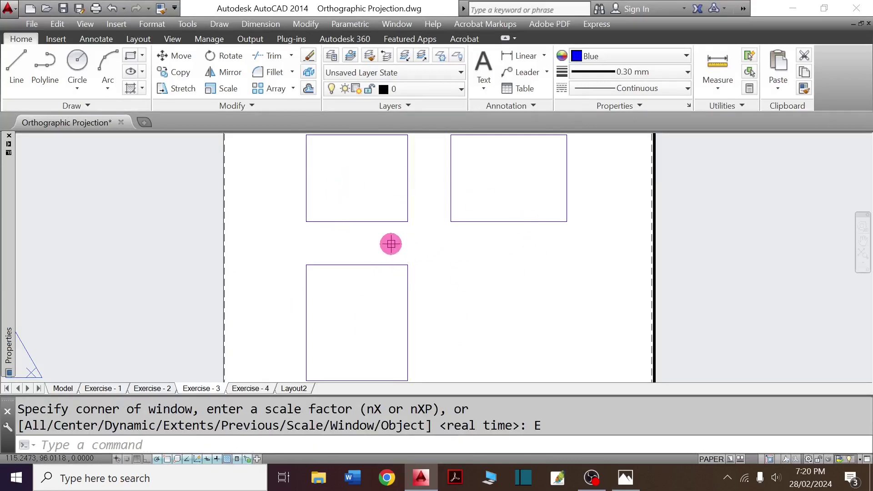
scroll(391, 244, down, 2)
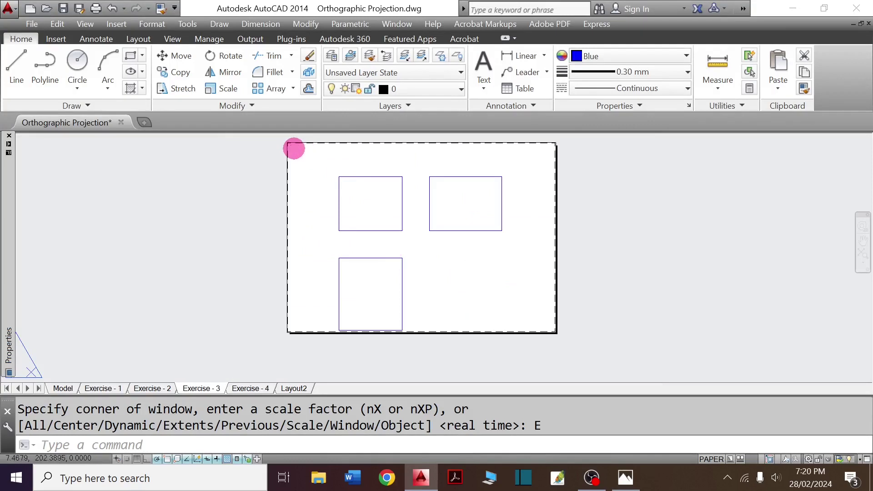
click(294, 149)
click(563, 331)
text(m)
key(Return)
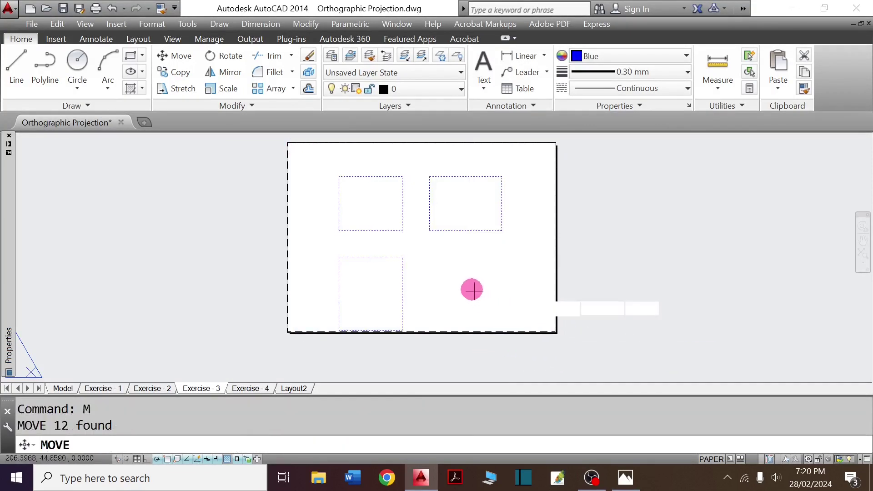
click(472, 289)
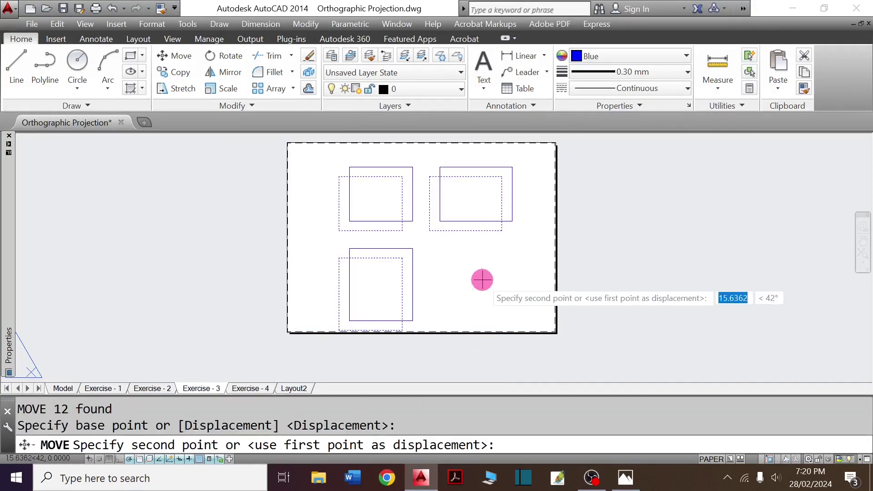
click(482, 280)
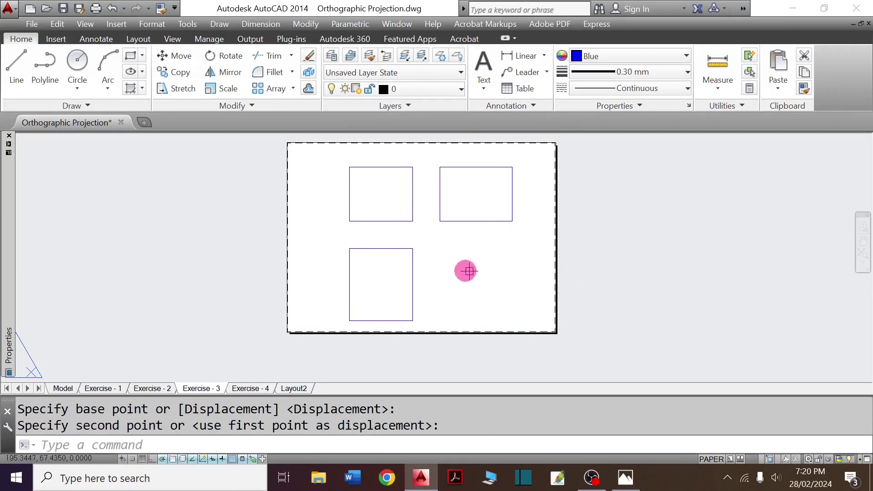
Step: Recheck the isometric reference image and begin an offset
key(alt+Tab)
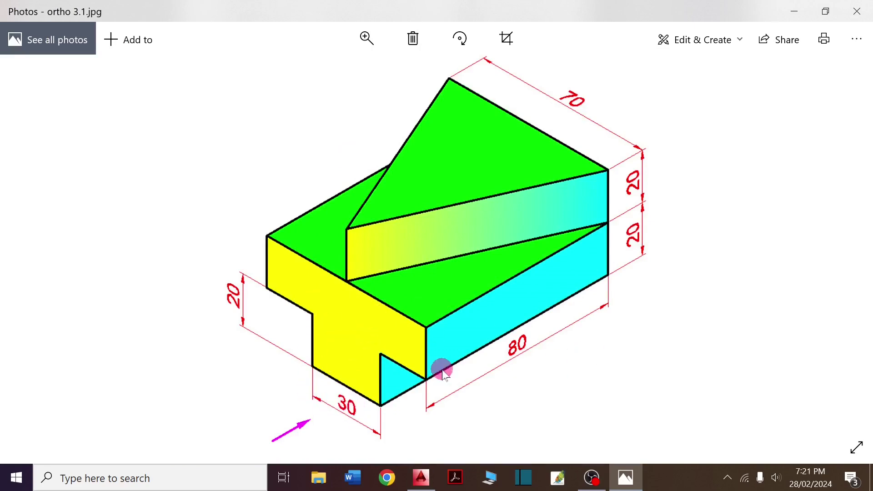
key(alt+Tab)
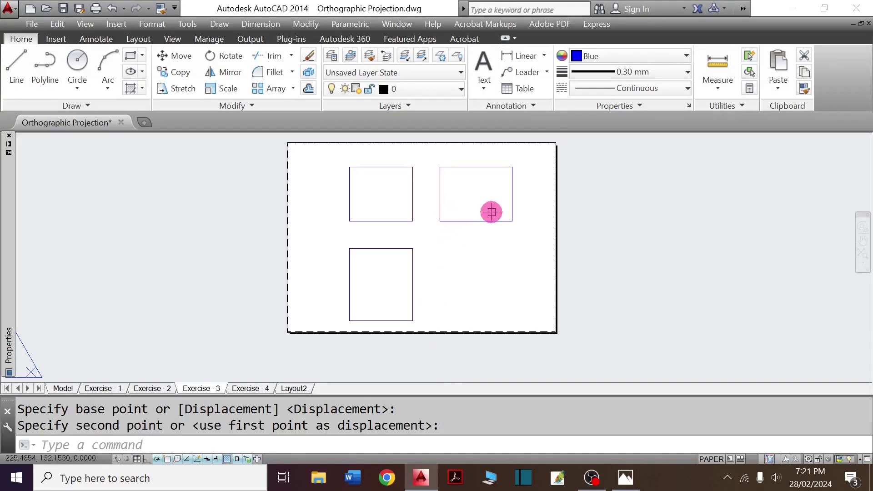
key(Return)
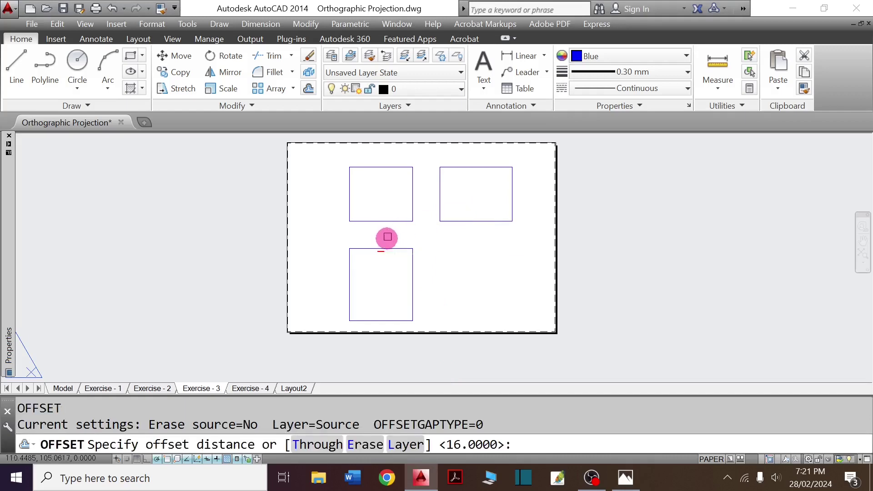
Step: Offset the top-left rectangle's bottom edge upward twice at 20 units
key(Return)
click(383, 221)
click(379, 200)
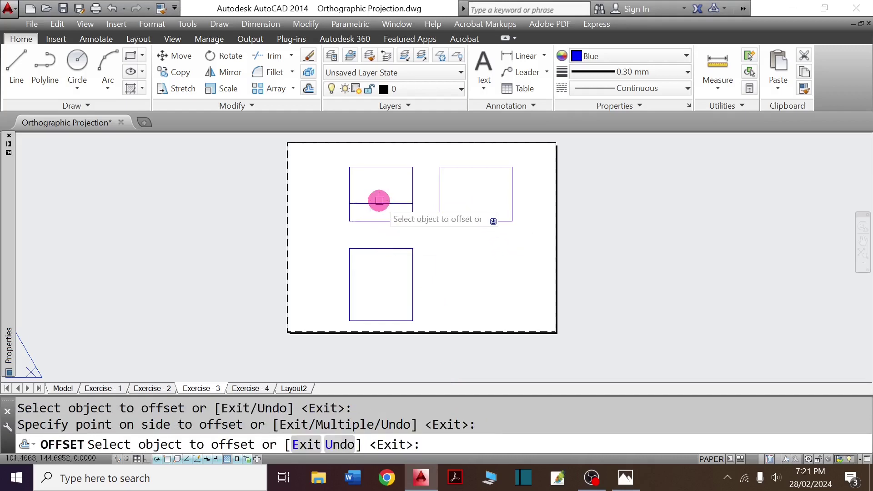
click(380, 202)
click(381, 180)
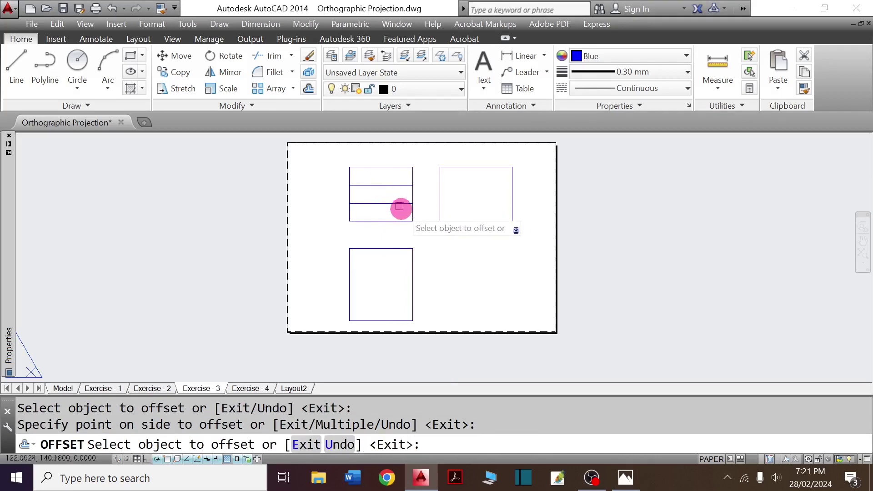
key(Return)
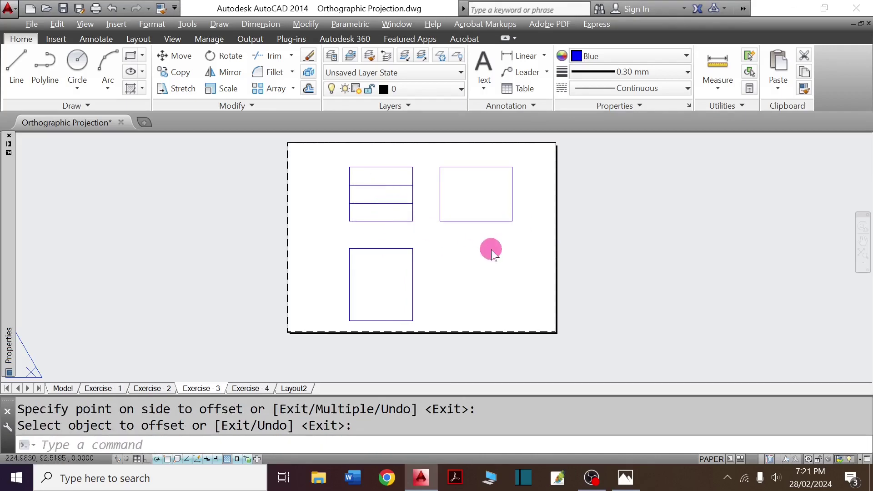
Step: Offset the rectangle's left and right edges 20 units inward
key(alt+Tab)
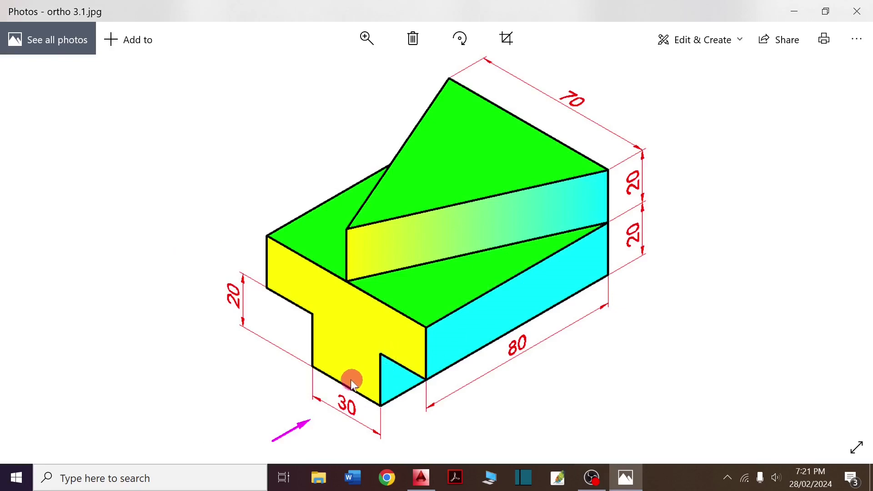
key(alt+Tab)
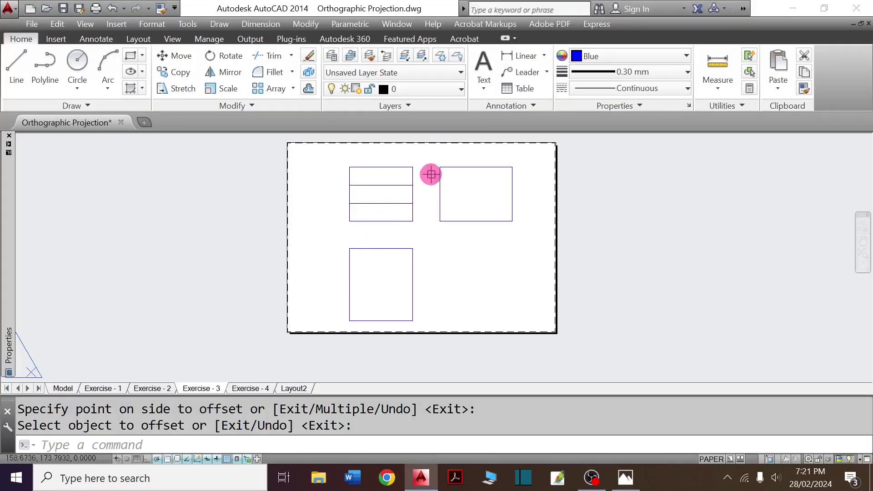
key(Return)
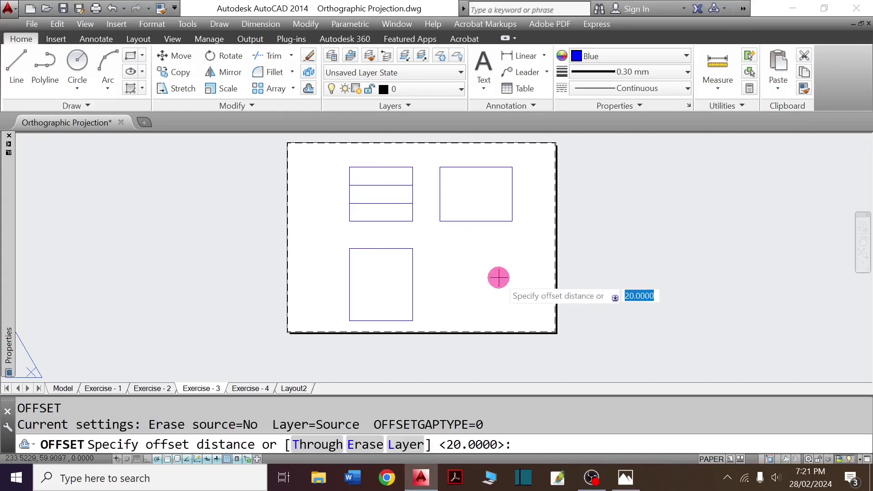
key(Return)
click(414, 212)
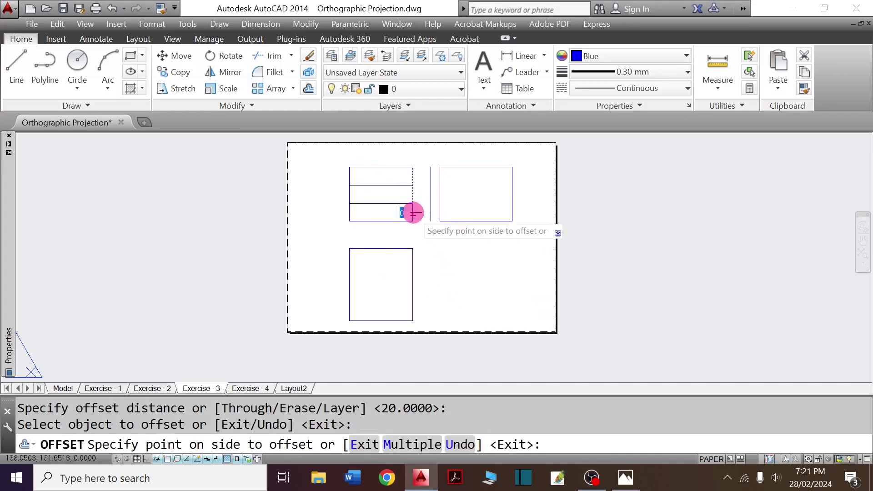
click(382, 211)
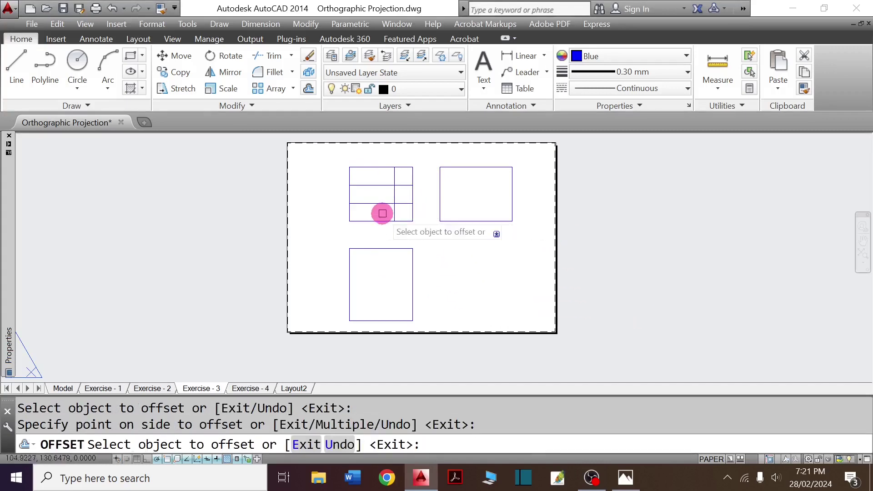
click(349, 212)
click(377, 208)
key(Return)
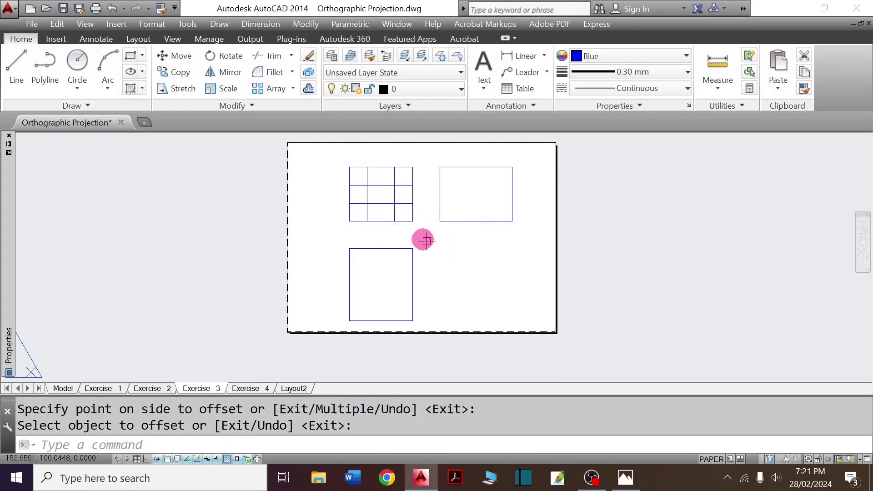
scroll(390, 189, up, 4)
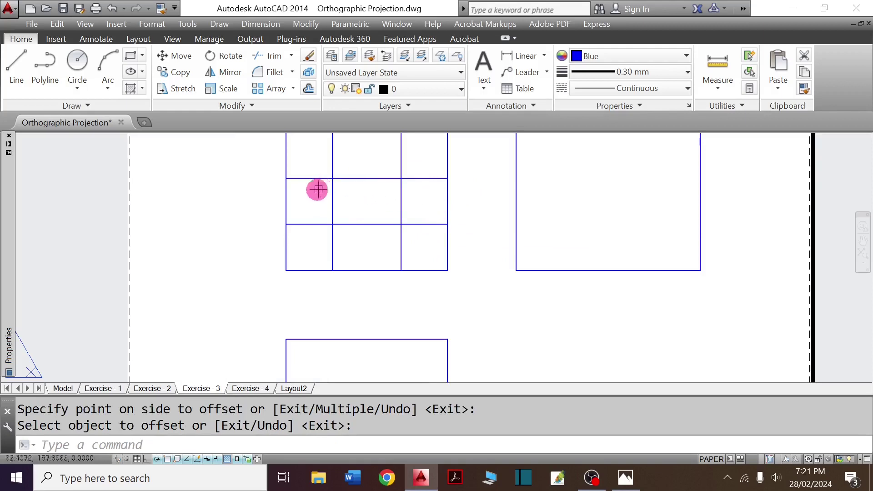
Step: Trim the vertical grid lines out of the middle row of the top-left view
key(Escape)
text(TR)
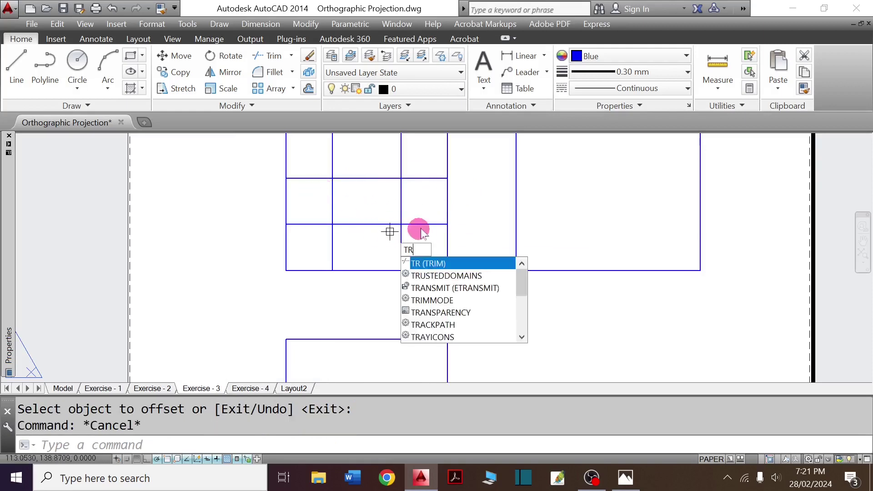
key(Return)
key(Return)
click(422, 201)
click(322, 196)
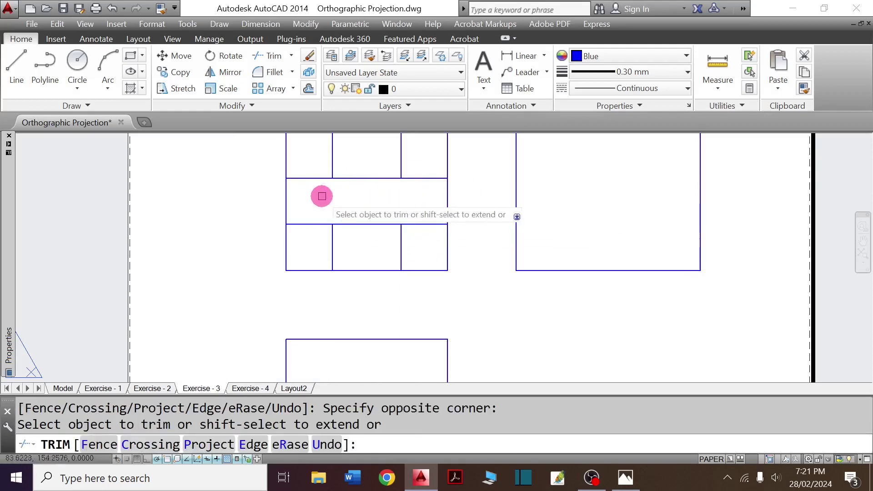
click(382, 240)
click(362, 201)
scroll(378, 263, down, 2)
key(Escape)
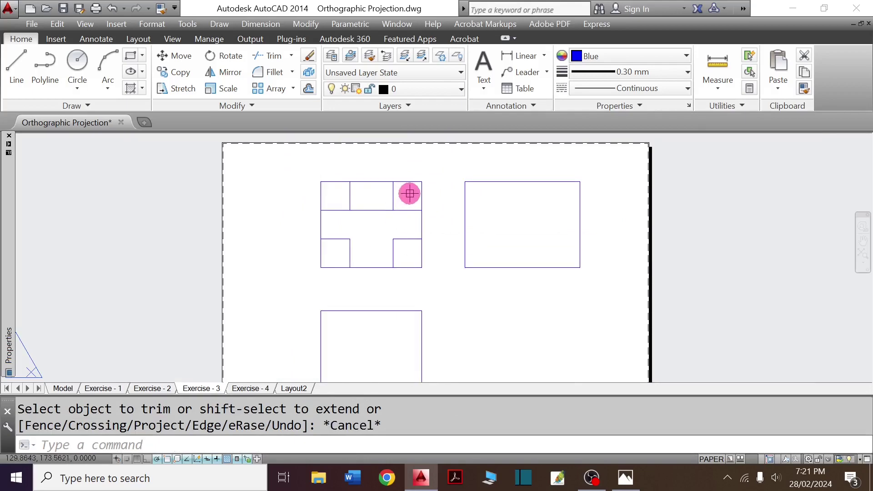
Step: Erase the two vertical lines in the top row
click(410, 196)
click(347, 196)
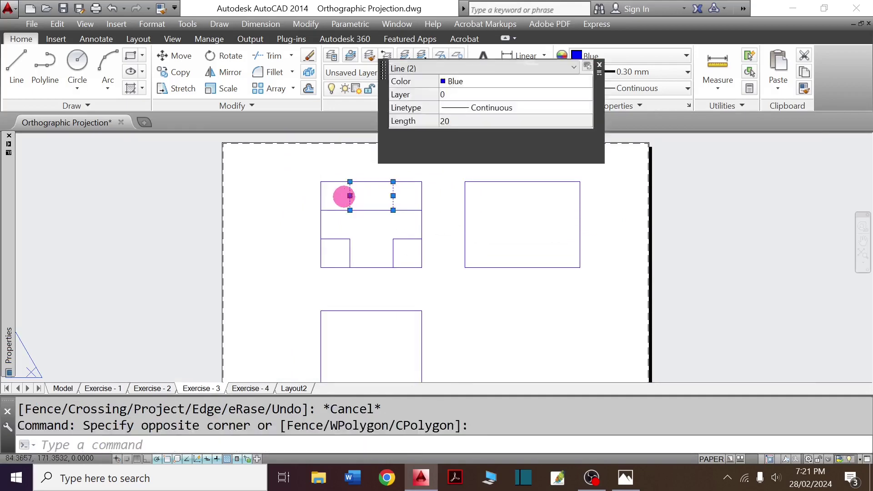
key(Delete)
key(alt+Tab)
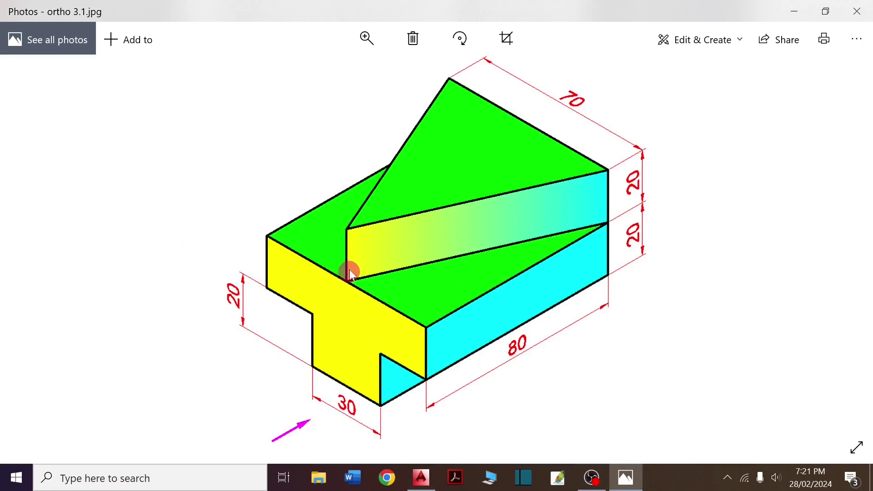
key(alt+Tab)
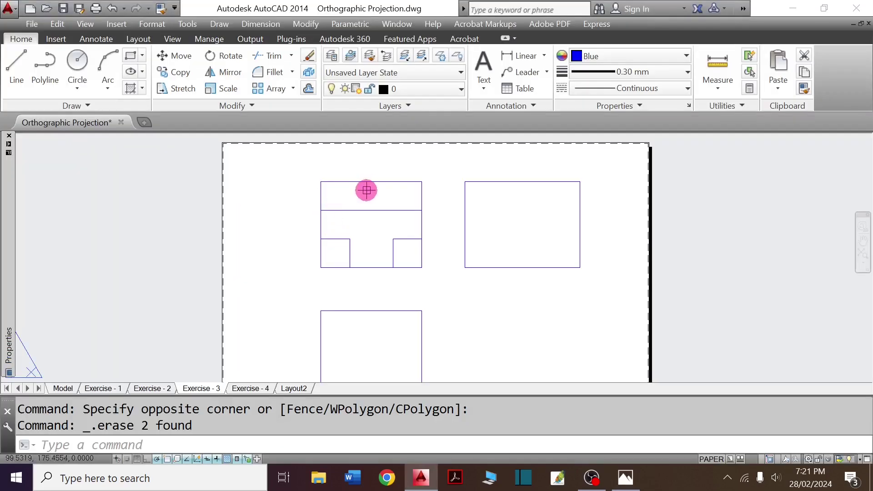
Step: Draw a vertical line from the top edge's midpoint down through the top band
key(Return)
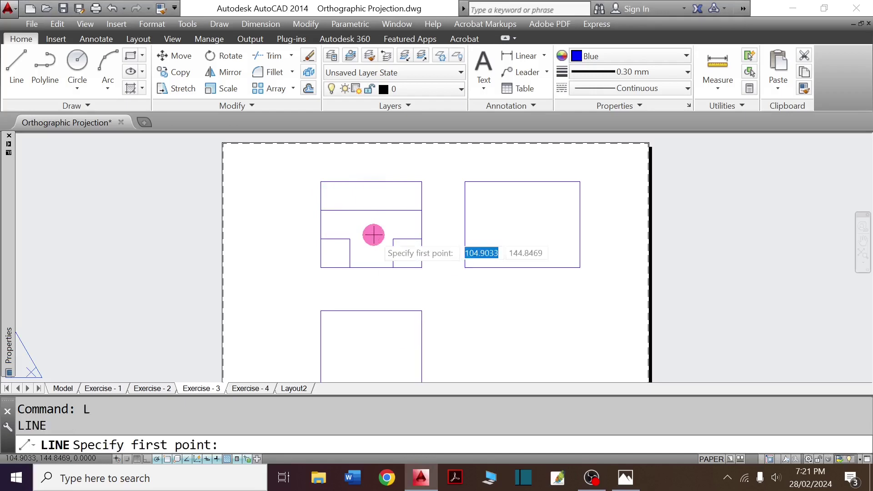
click(371, 182)
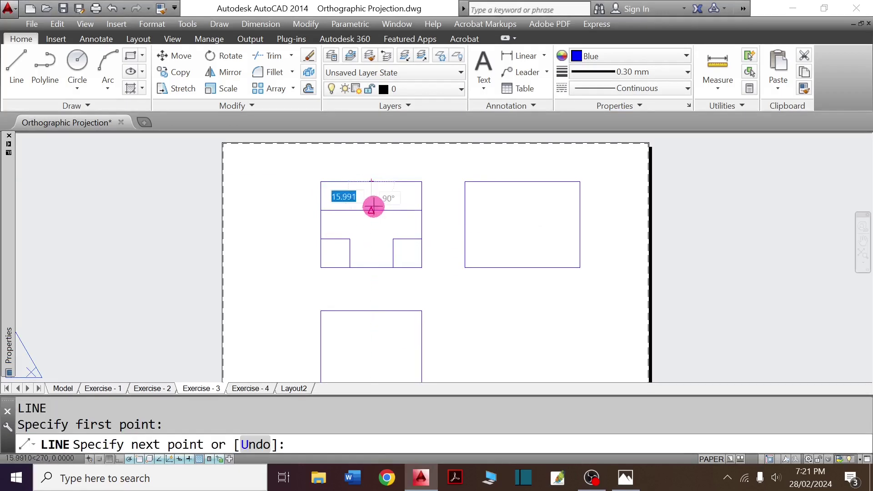
click(371, 210)
key(Return)
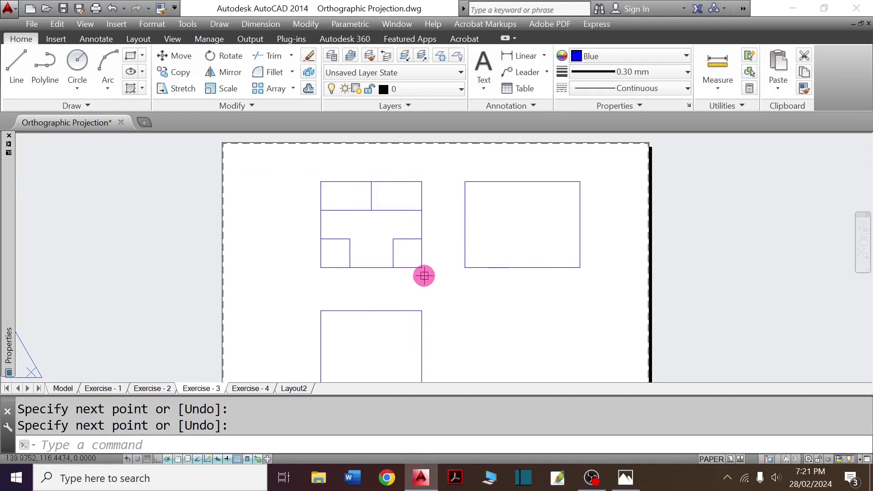
key(Escape)
text(TR)
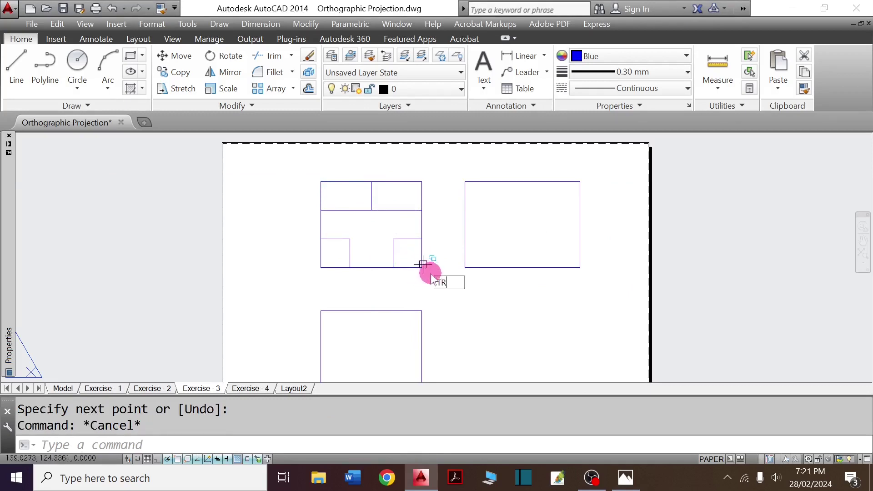
Step: Trim away the lower-left and lower-right corner squares to form the T-profile
key(Return)
key(Return)
click(436, 279)
click(416, 258)
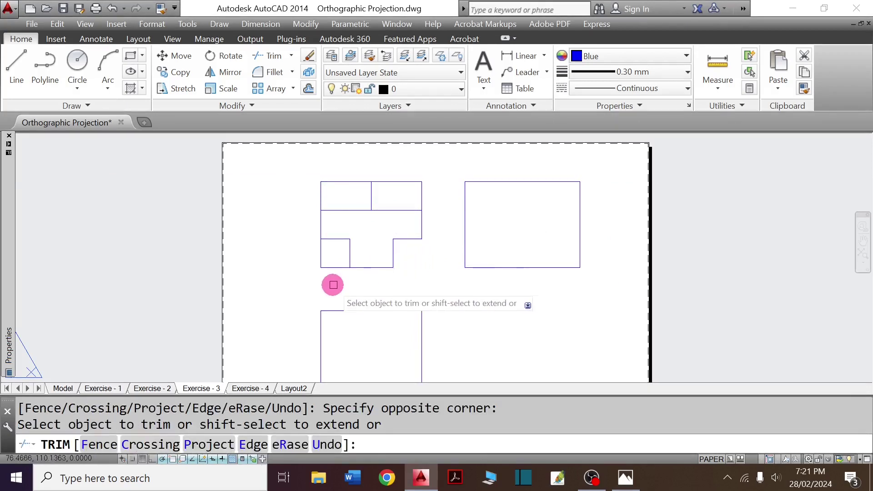
click(332, 281)
click(302, 253)
key(Escape)
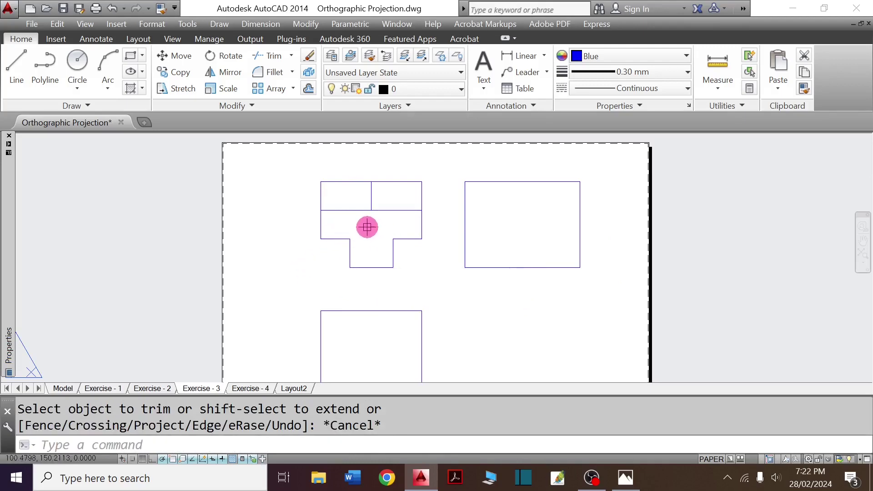
key(alt+Tab)
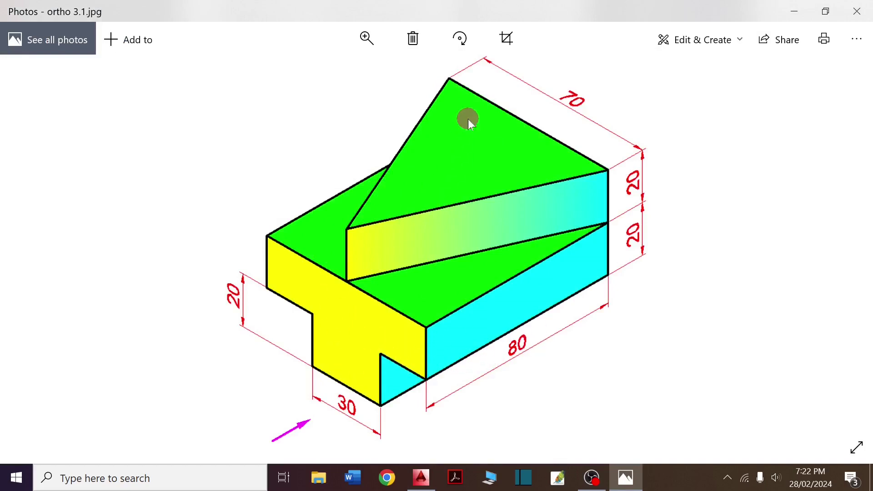
Step: Draw a V from the lower view's top-left corner to the bottom midpoint and up to the top-right corner
key(alt+Tab)
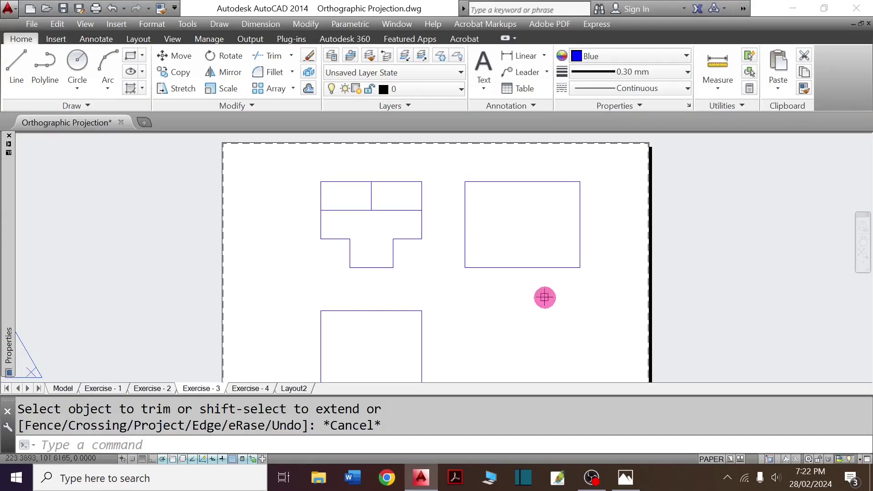
scroll(388, 293, down, 2)
text(L)
key(Return)
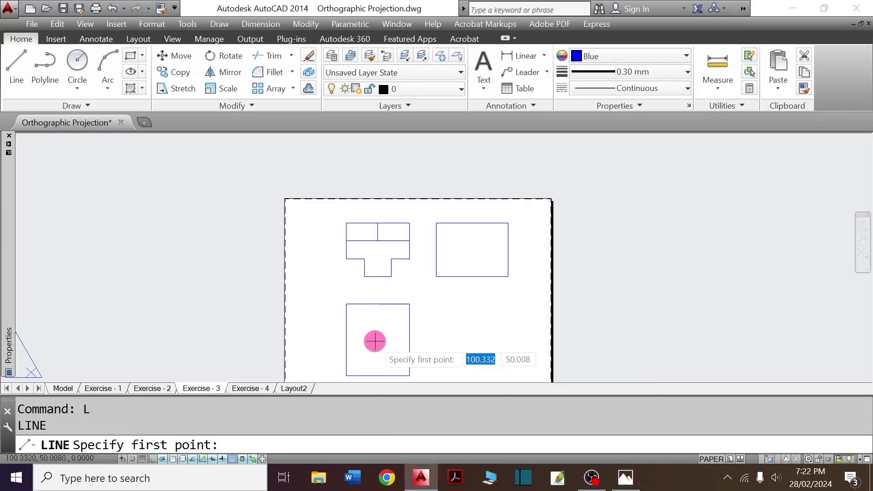
click(346, 303)
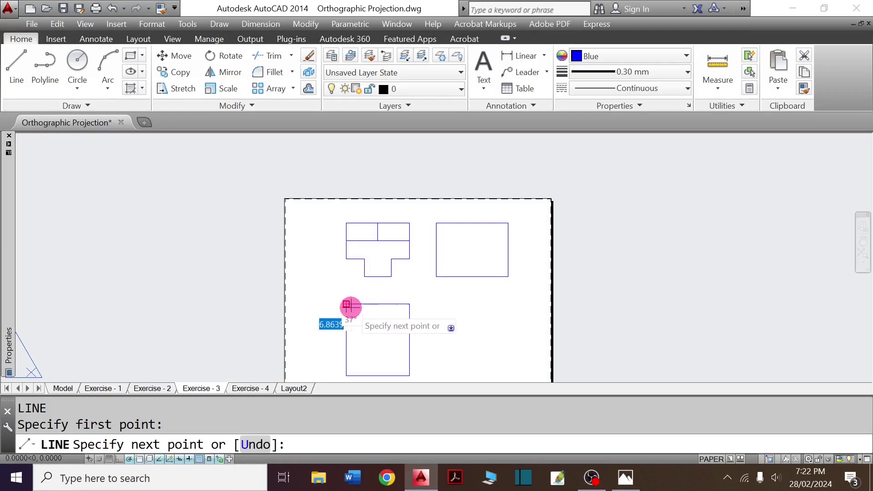
click(376, 375)
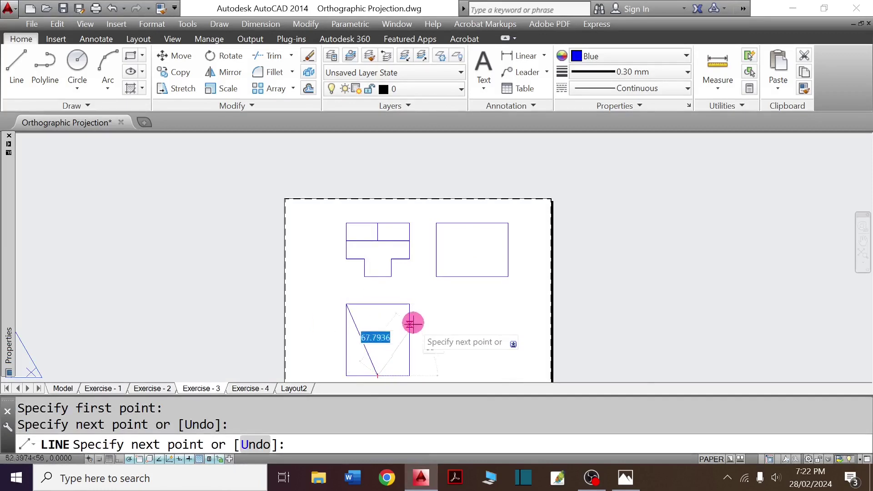
click(409, 304)
key(Return)
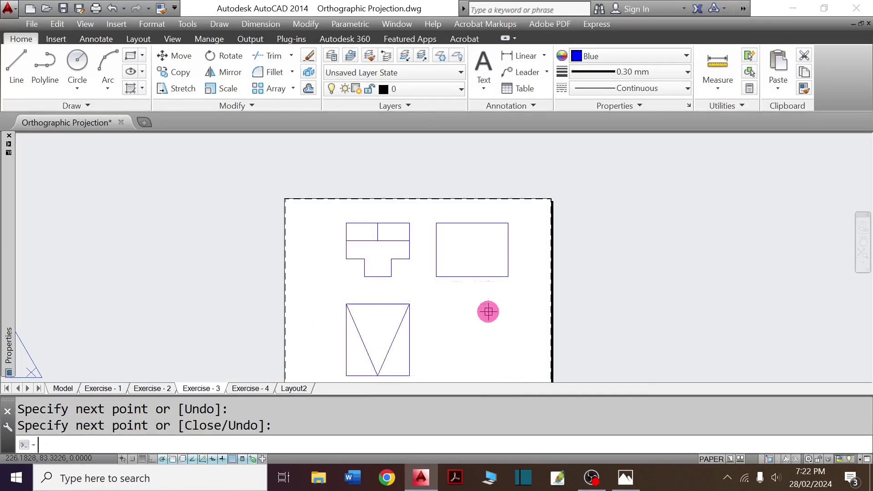
Step: After checking the reference image, offset the lower view's right and left edges 20 units inward
key(alt+Tab)
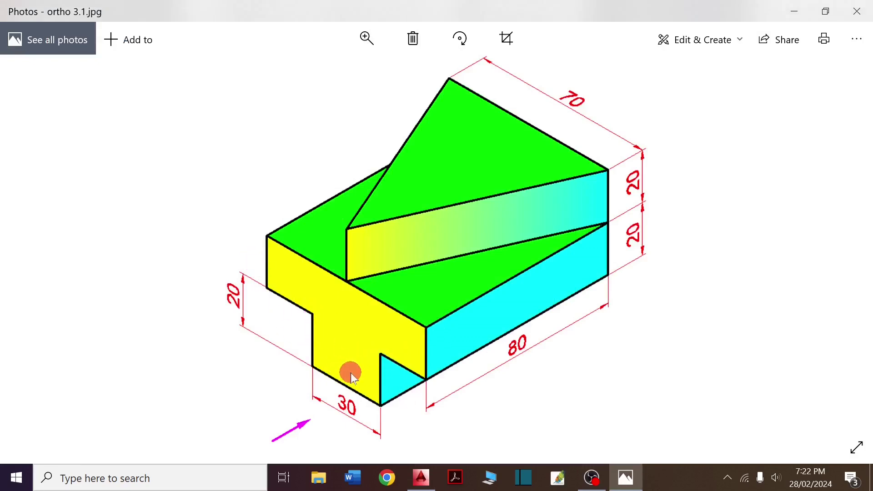
key(alt+Tab)
key(Return)
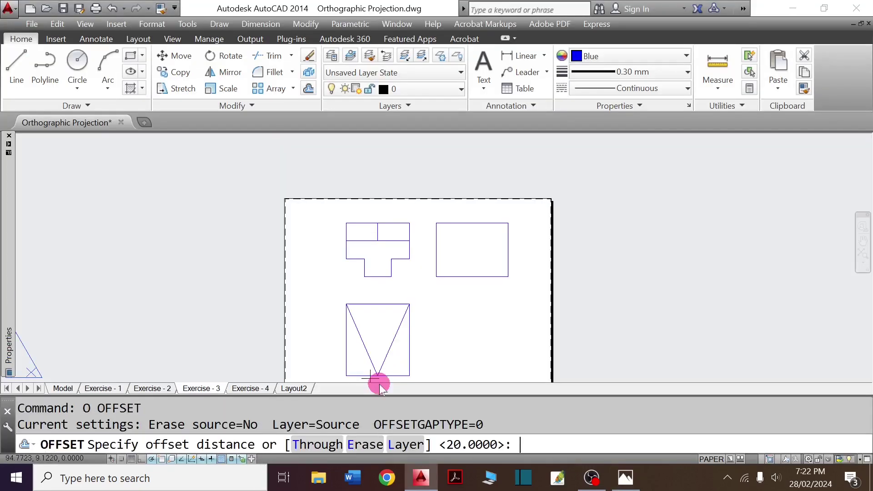
text(0)
key(Return)
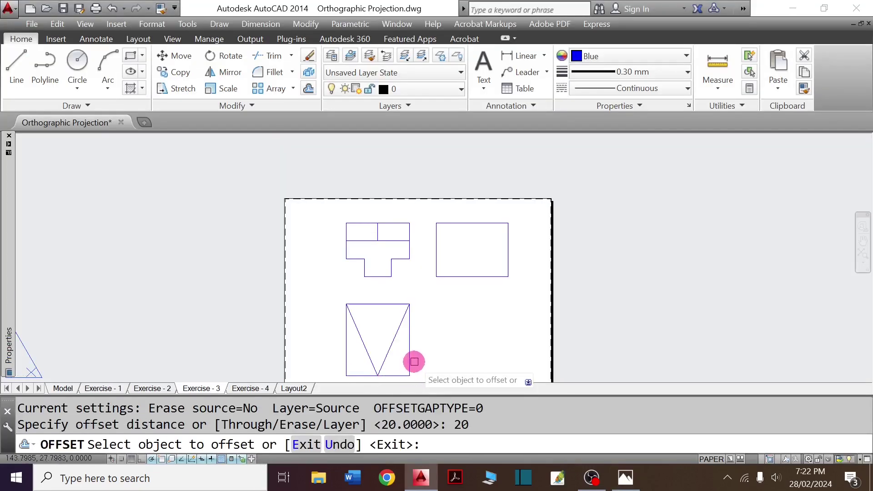
click(409, 357)
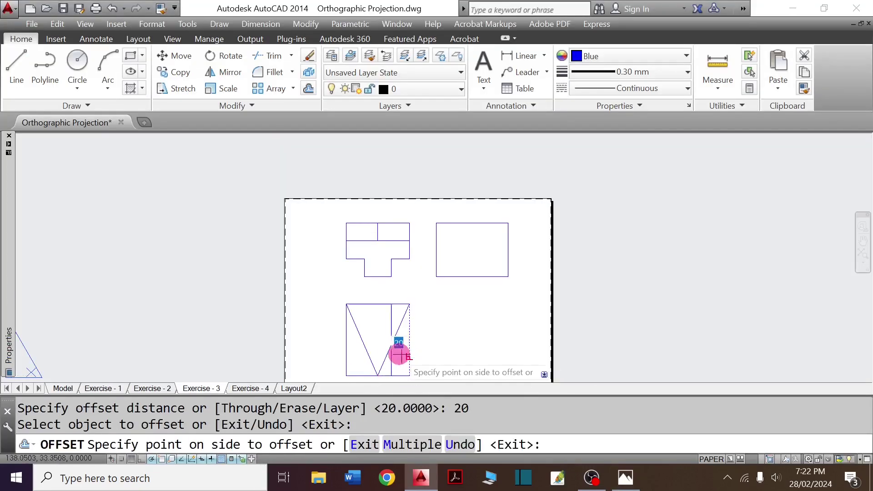
click(346, 348)
click(410, 339)
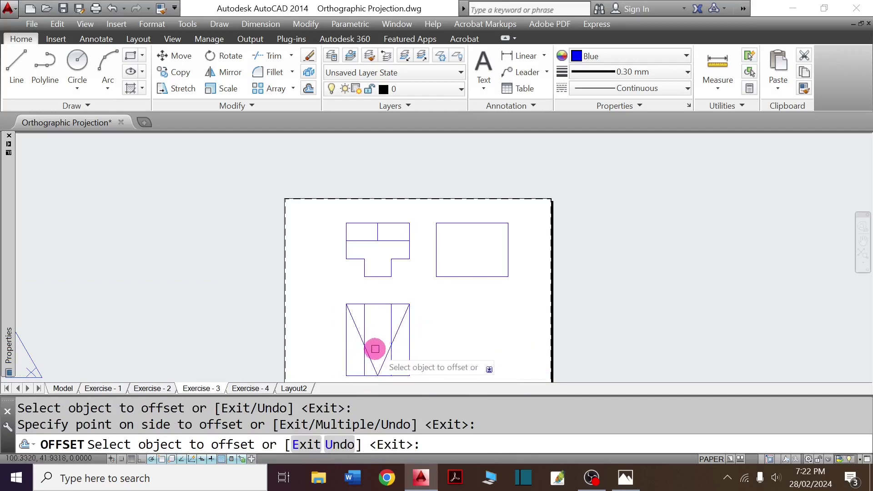
scroll(378, 346, up, 2)
key(Escape)
key(Escape)
Step: Zoom around the drawing and compare it with the isometric reference image
scroll(353, 308, up, 2)
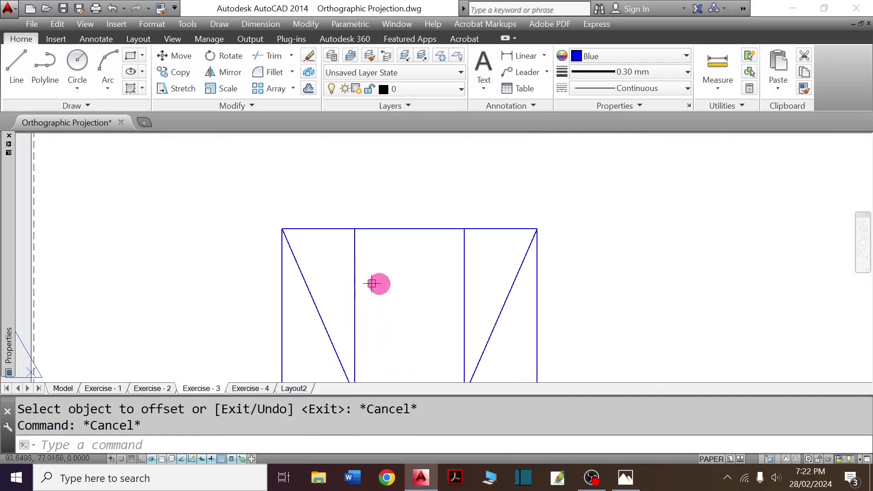
scroll(378, 285, down, 1)
scroll(373, 303, down, 2)
scroll(372, 303, down, 2)
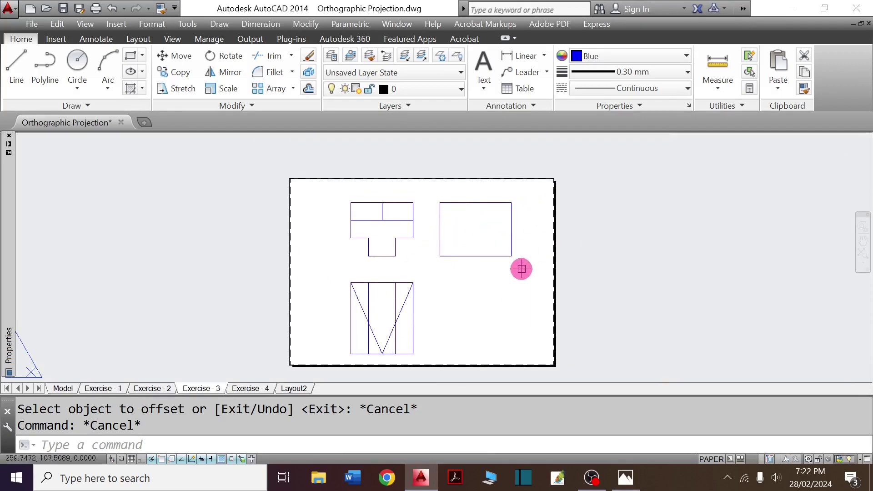
key(alt+Tab)
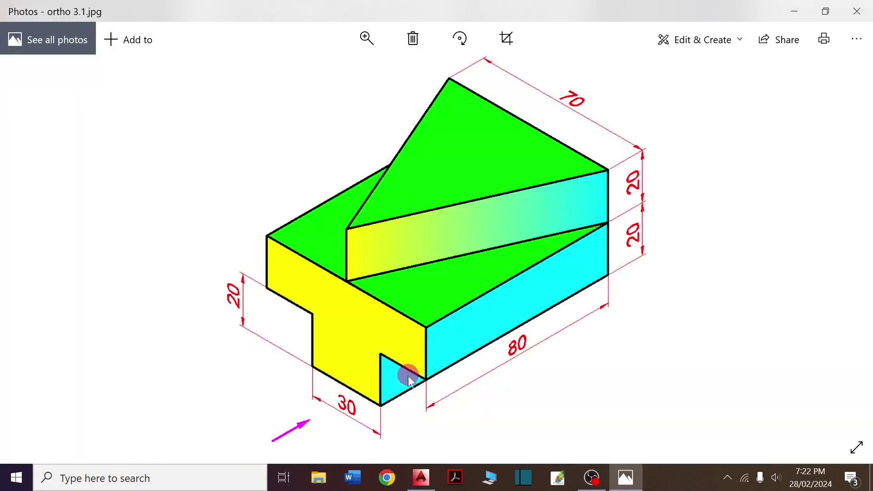
key(alt+Tab)
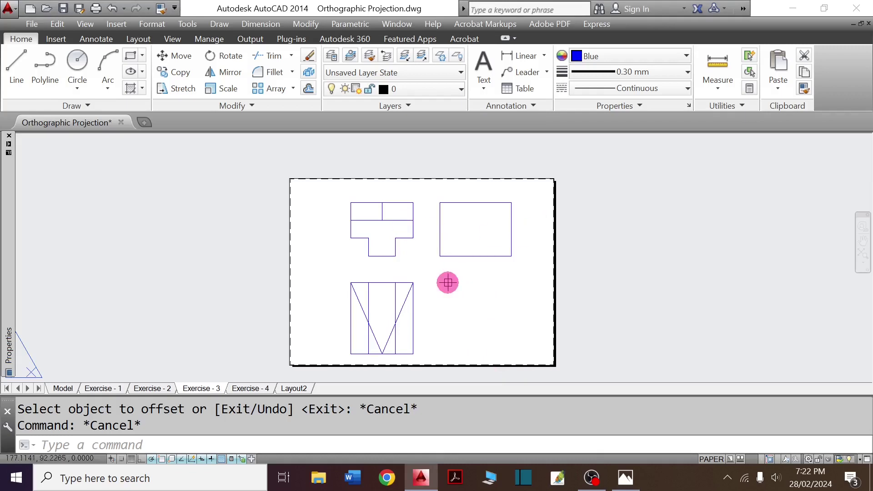
Step: Offset edges by 20 to create the two inner vertical lines
text(o)
key(Return)
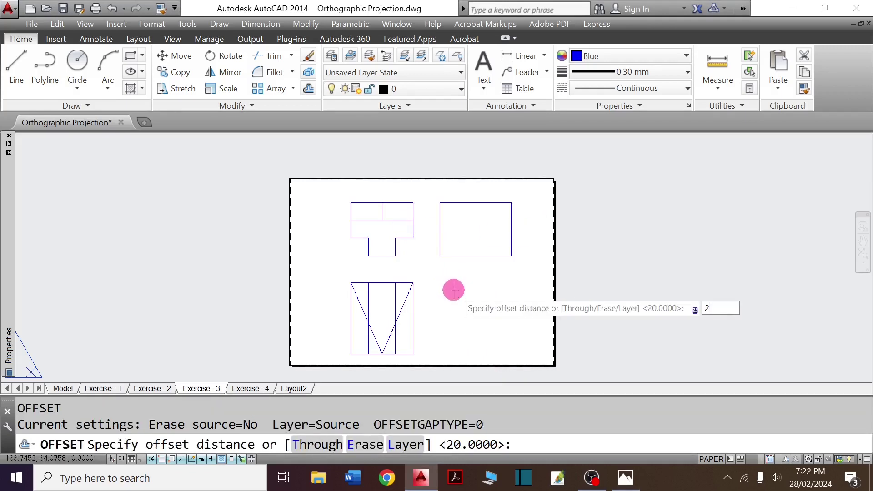
text(20)
key(Return)
click(465, 257)
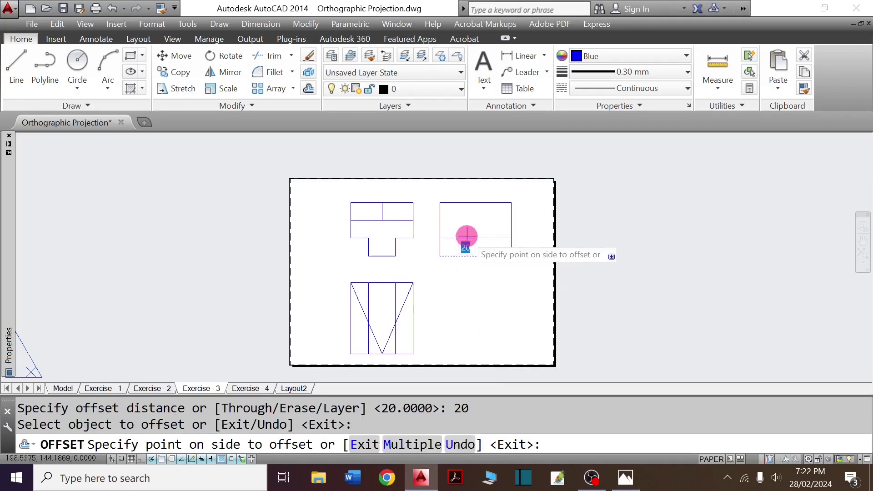
click(466, 238)
click(478, 221)
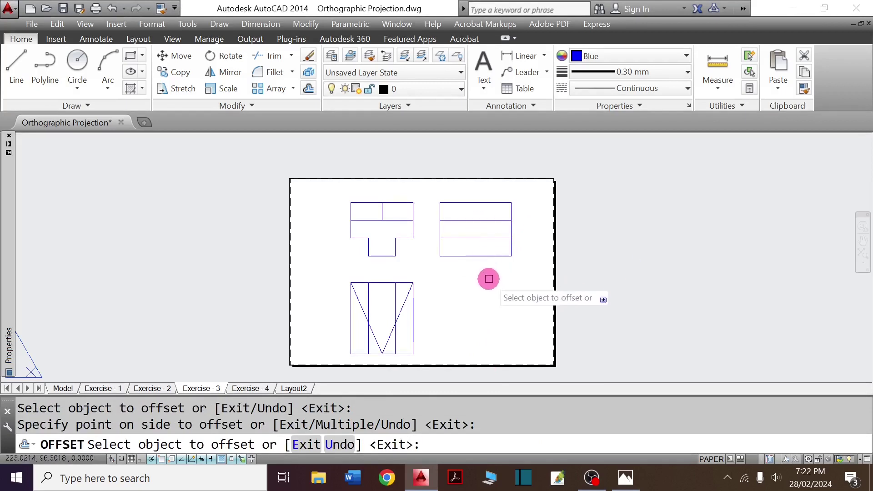
key(Escape)
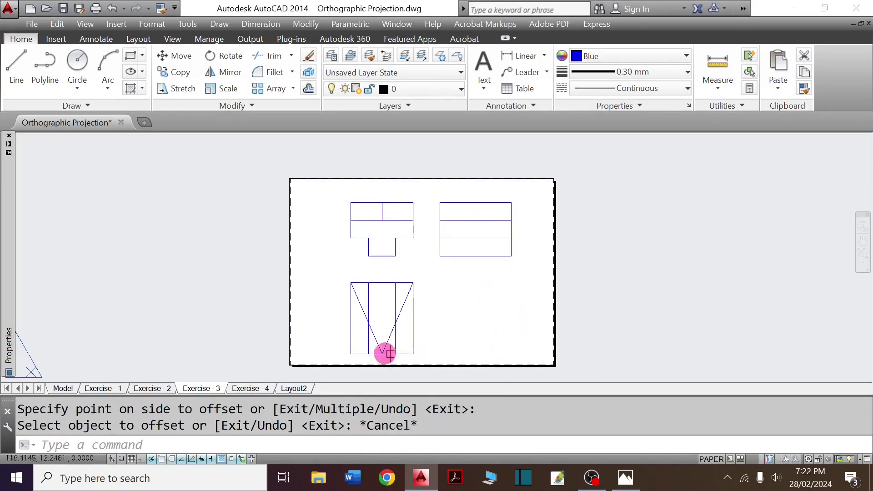
Step: Select the two inner vertical lines and browse the linetype list without changing it
scroll(363, 332, up, 4)
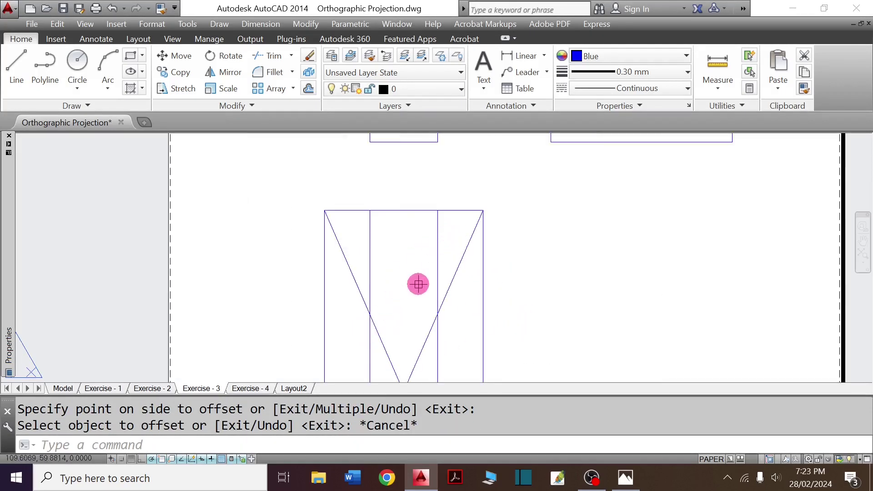
scroll(418, 284, down, 2)
scroll(418, 269, up, 4)
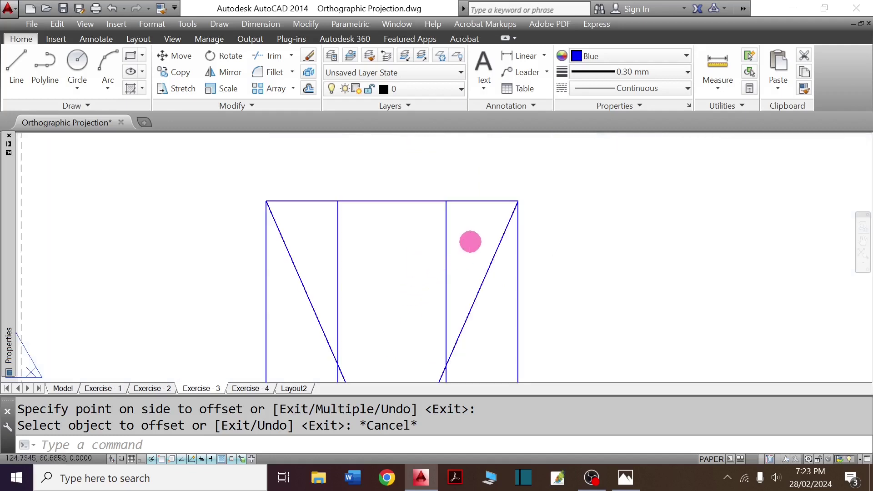
click(471, 241)
click(331, 231)
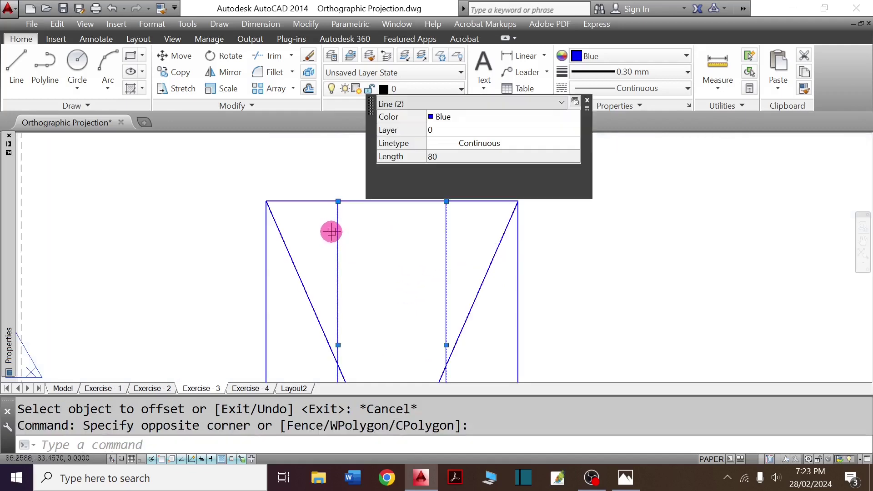
click(649, 91)
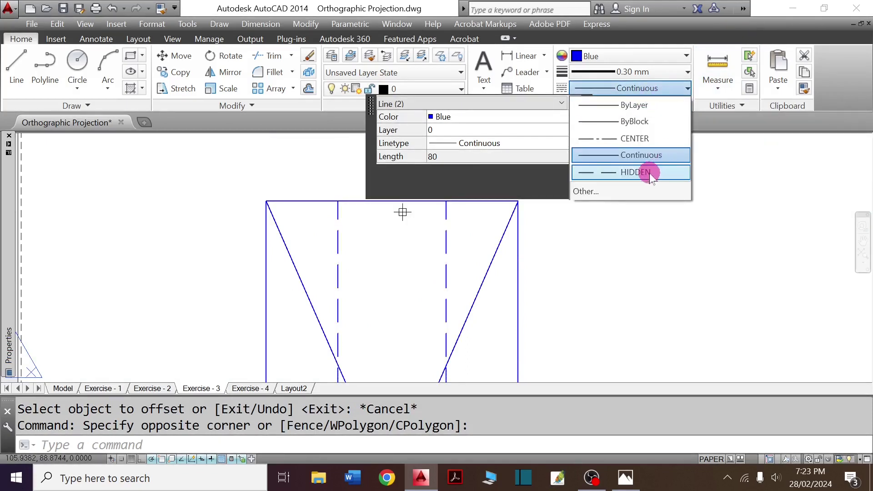
click(604, 197)
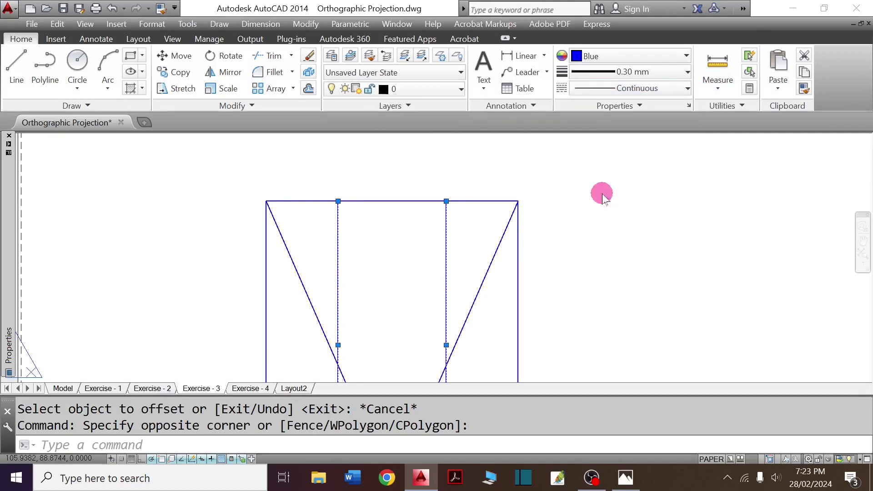
Step: Load the HIDDEN linetype from acadiso.lin, skip reloading it, and close the Linetype Manager
click(541, 119)
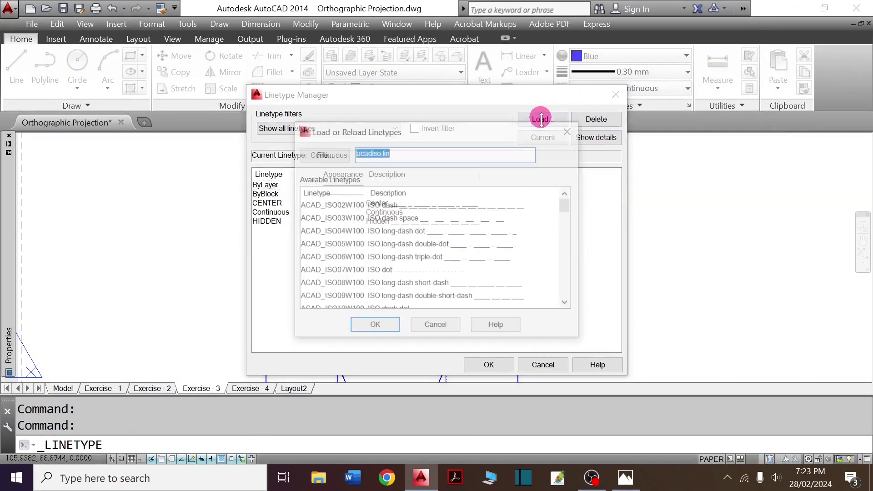
click(480, 232)
key(h)
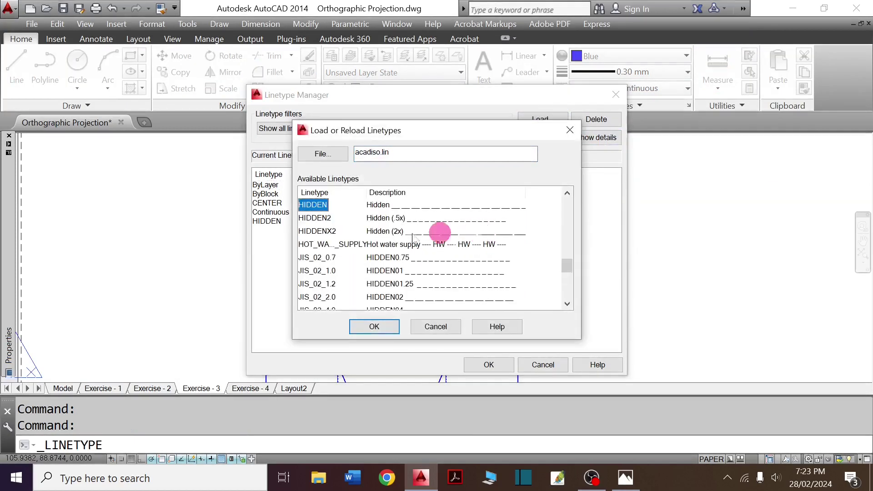
click(373, 331)
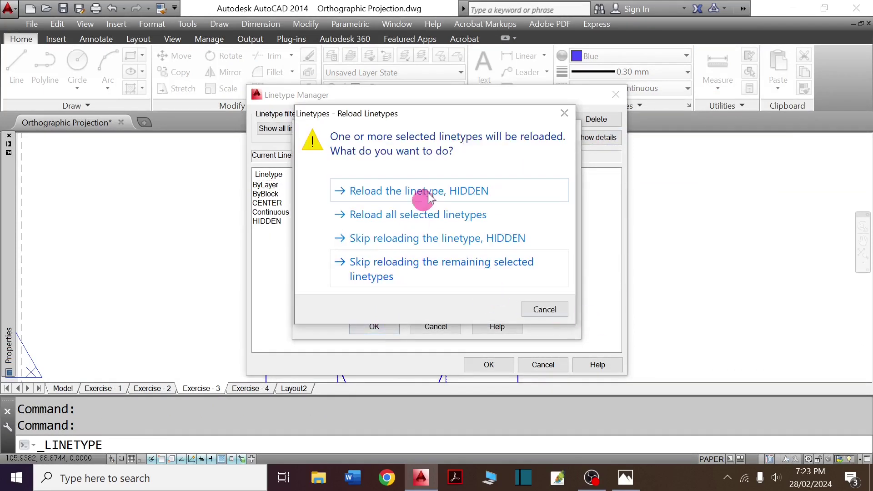
click(538, 247)
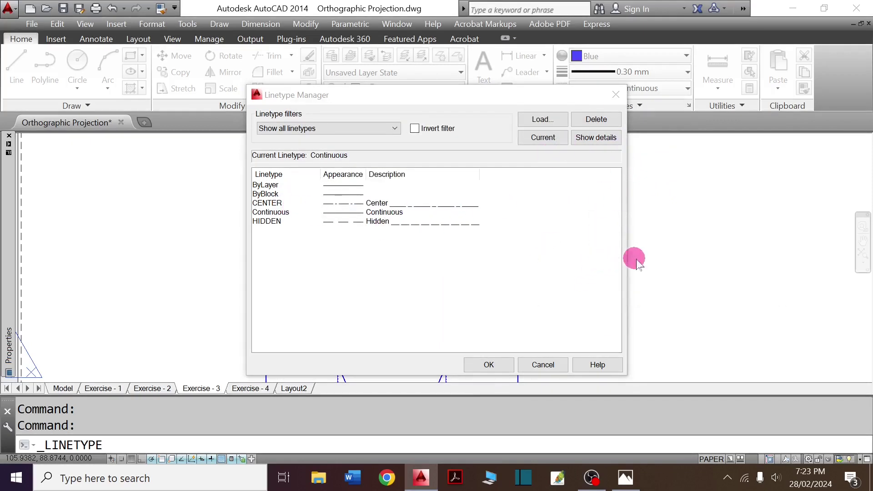
click(490, 364)
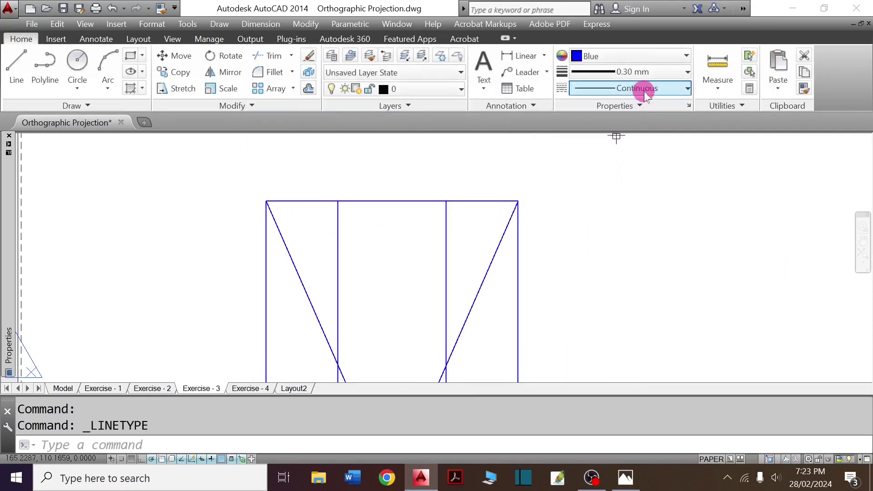
Step: Assign the HIDDEN linetype to the two inner vertical lines
click(464, 249)
click(320, 220)
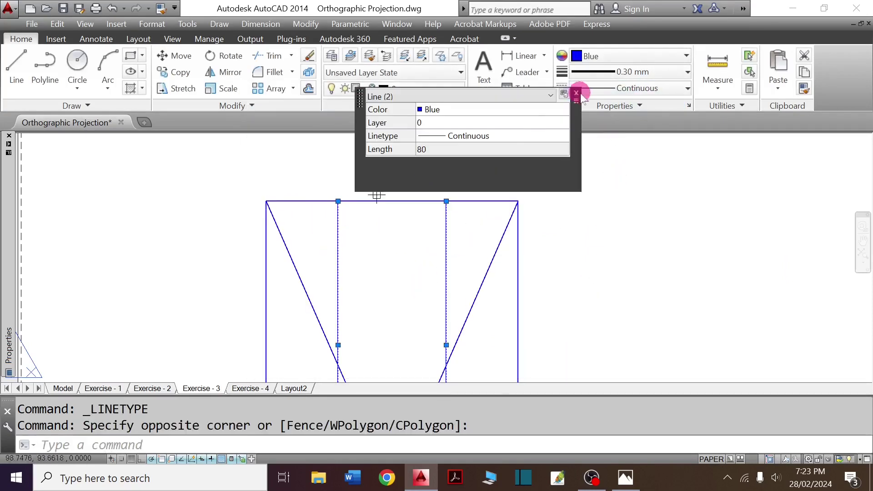
click(651, 88)
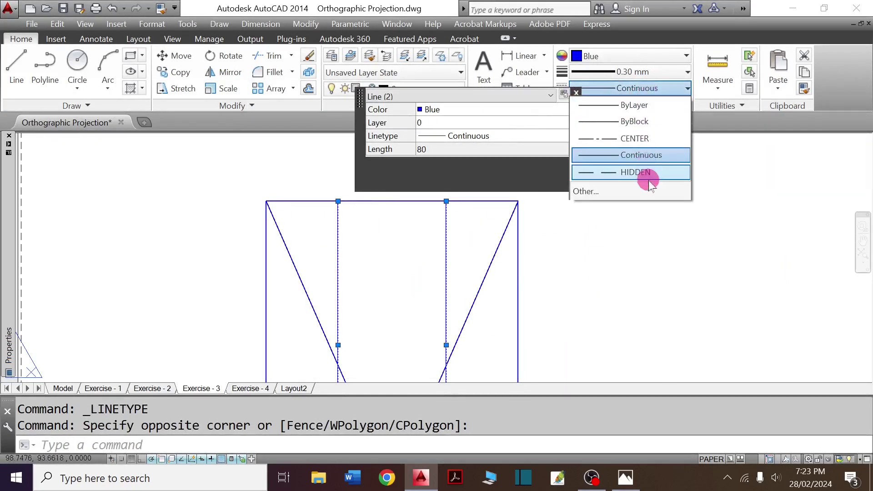
click(648, 173)
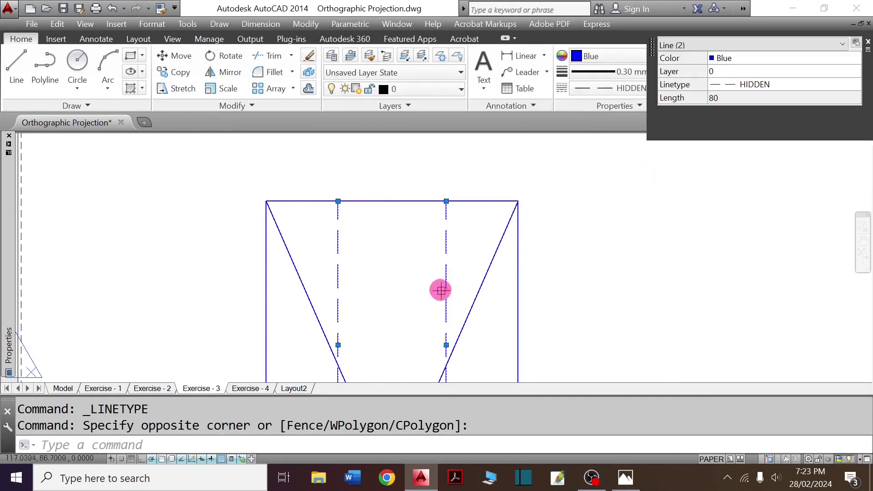
scroll(440, 289, down, 4)
scroll(412, 346, up, 2)
scroll(468, 316, up, 2)
scroll(455, 314, down, 2)
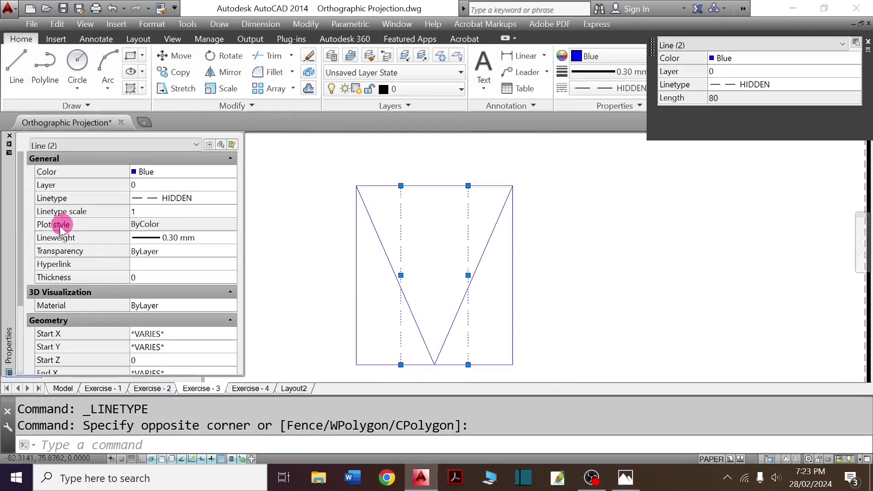
Step: Set the dashed lines' linetype scale to 0.5 in the Properties palette
click(152, 211)
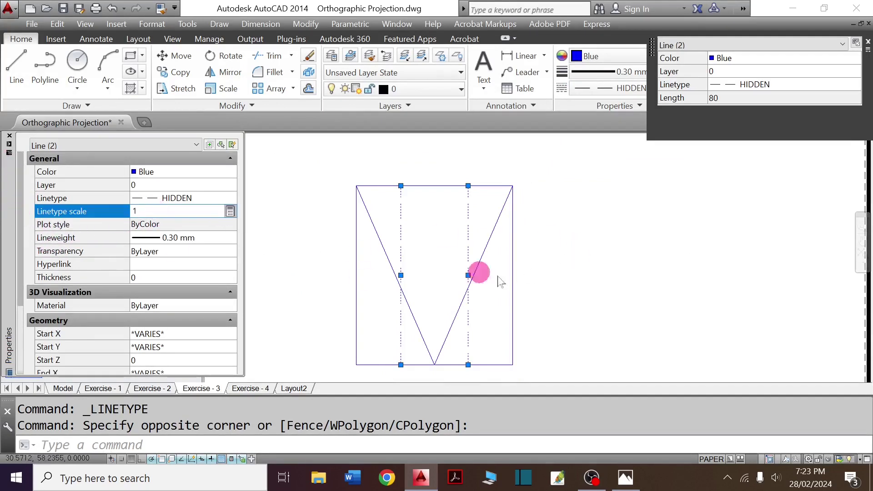
key(Escape)
click(477, 226)
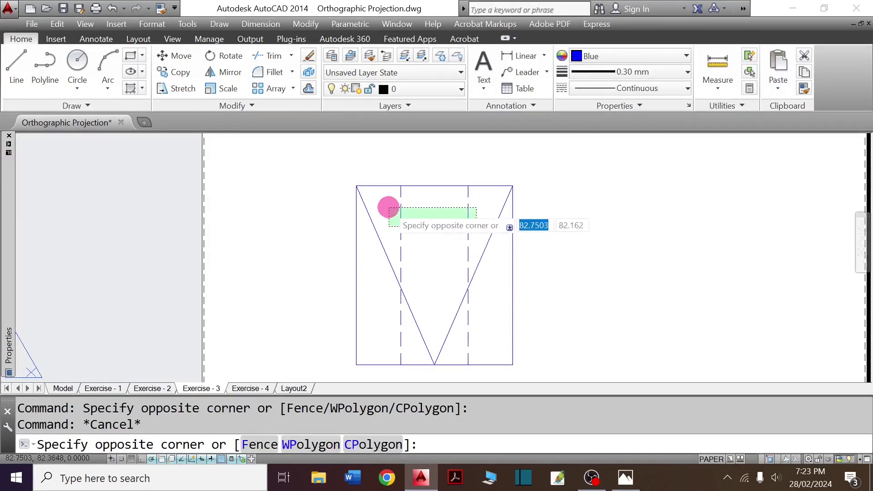
click(389, 208)
right_click(449, 220)
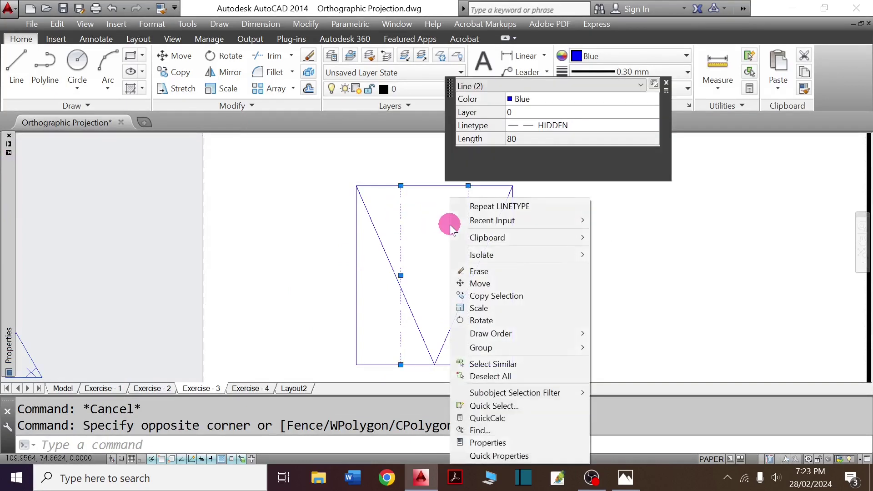
click(503, 443)
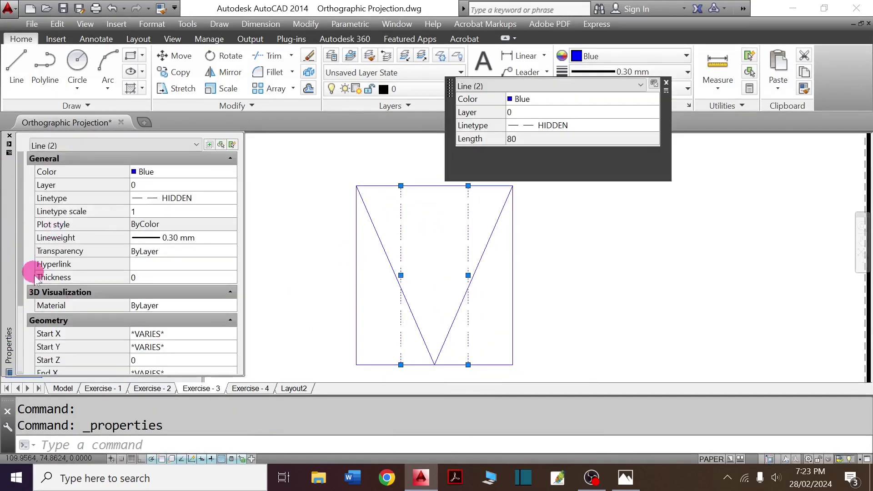
click(152, 212)
text(.)
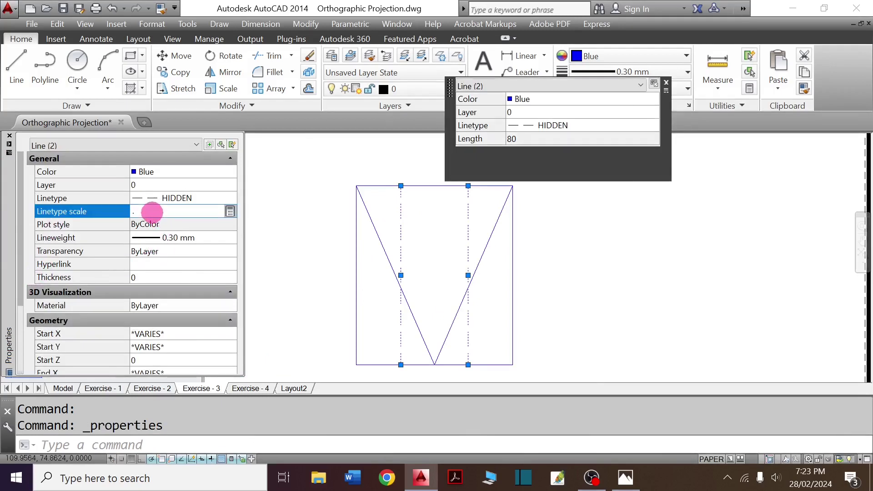
text(5)
key(Return)
key(Escape)
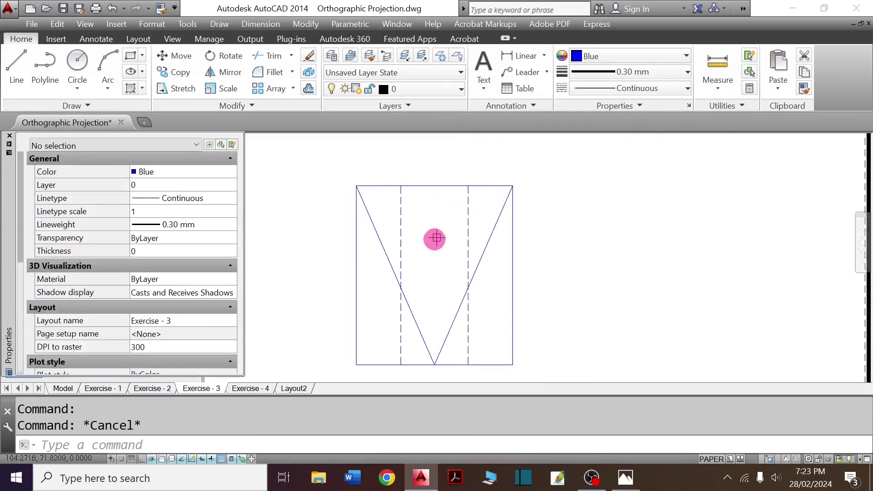
Step: Make the two hidden lines magenta with a 0.15 mm lineweight
click(480, 217)
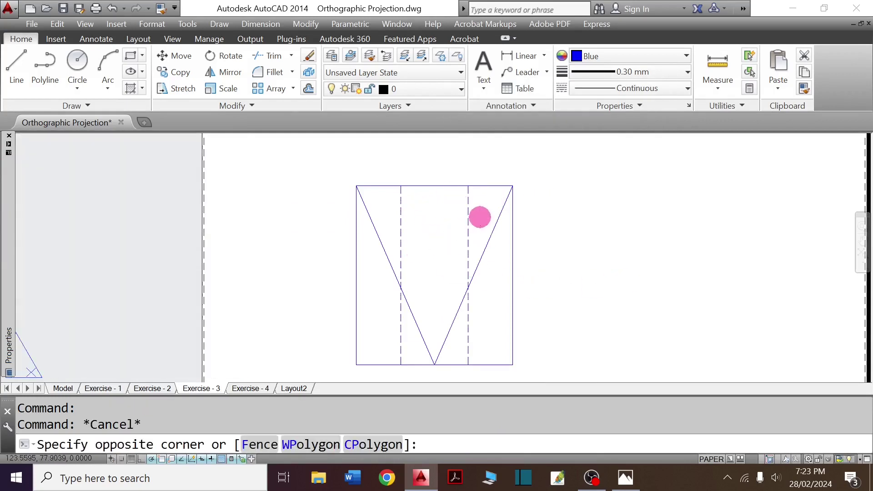
click(390, 197)
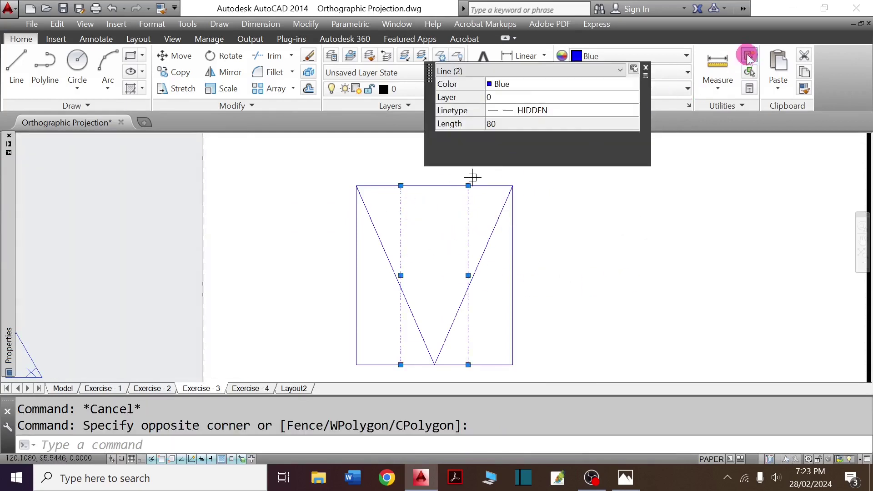
click(668, 58)
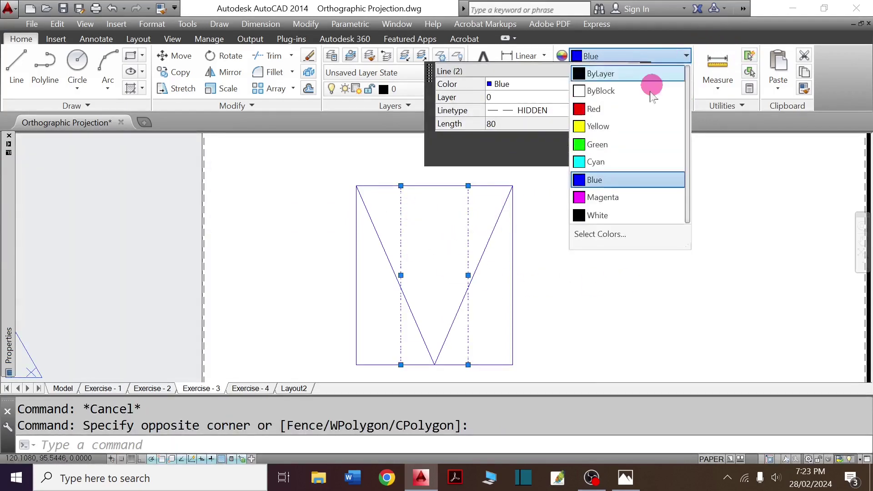
click(620, 205)
click(667, 73)
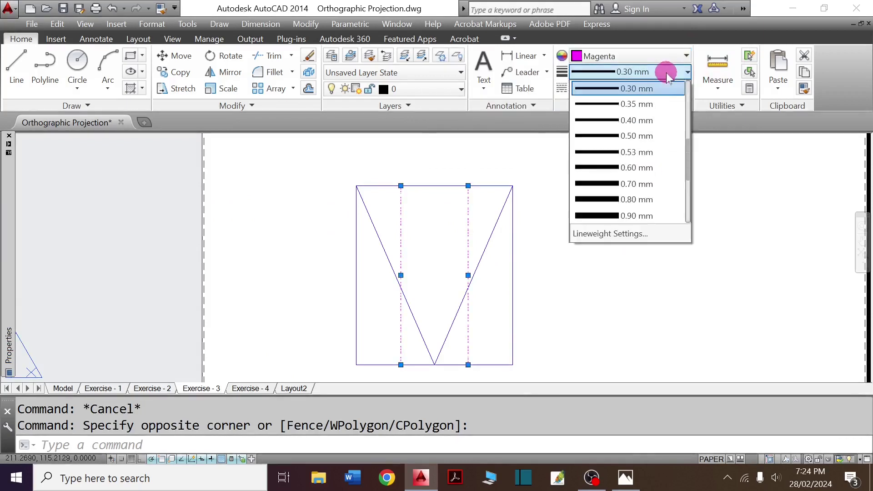
scroll(641, 141, up, 3)
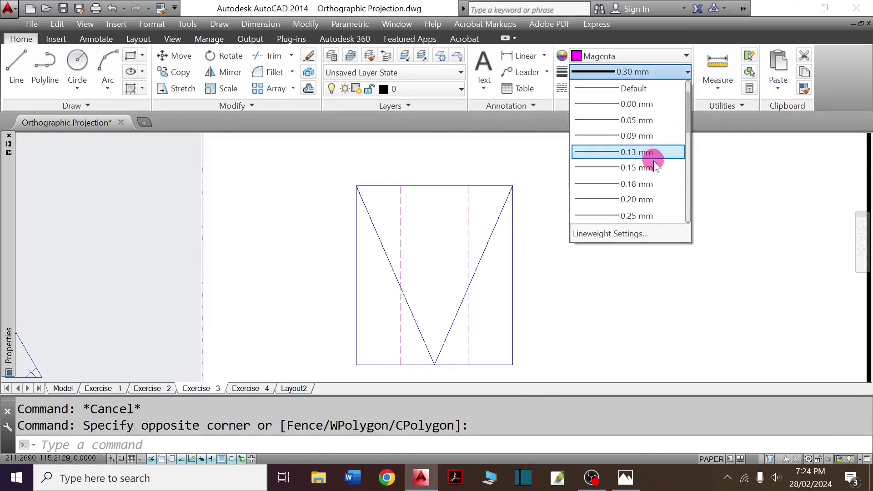
click(648, 168)
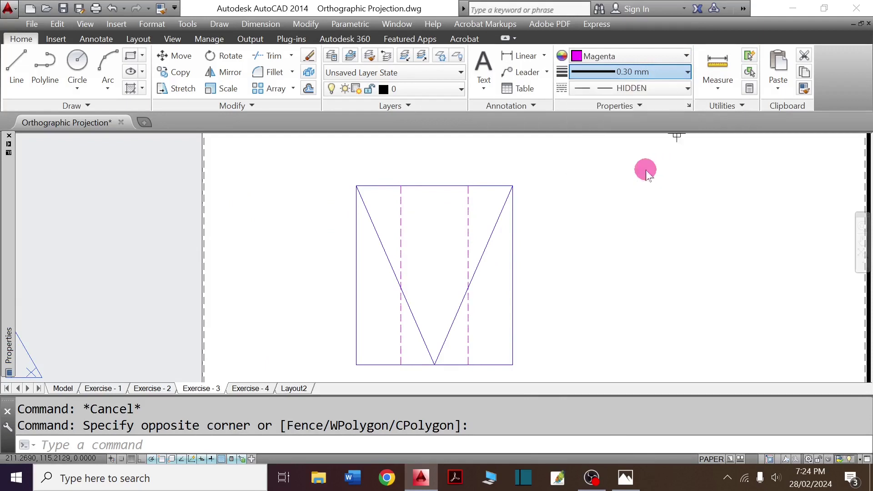
key(Escape)
Step: Select the magenta hidden line, cancel the selection, and zoom out to the whole sheet
scroll(494, 227, up, 4)
click(544, 221)
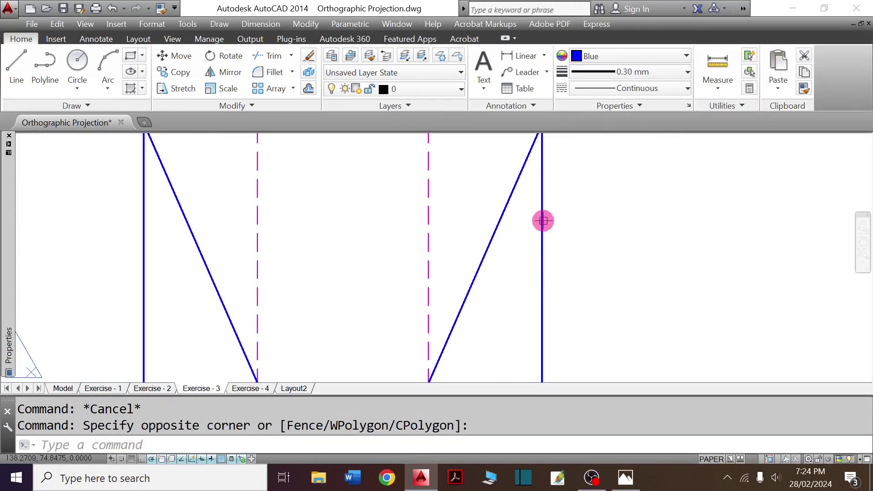
click(395, 195)
scroll(491, 234, down, 4)
key(Escape)
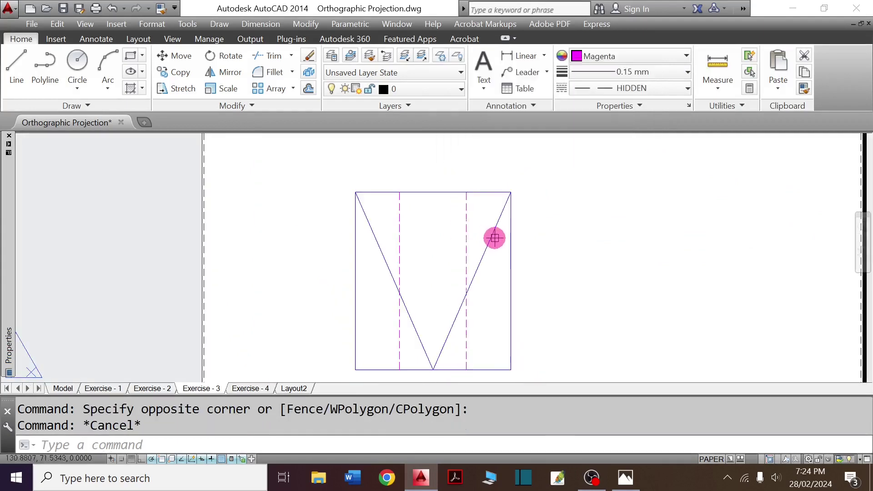
scroll(476, 234, down, 4)
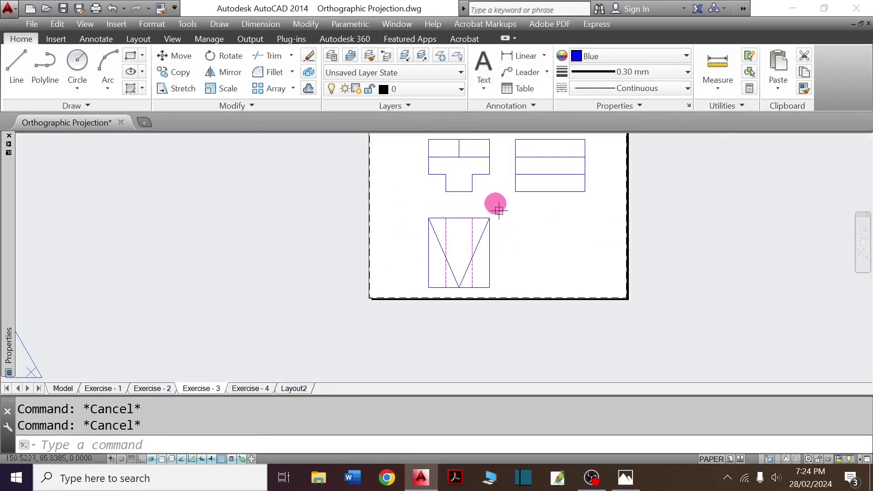
Step: Add a 30 linear dimension beneath the T-shaped view's stem
scroll(506, 182, down, 2)
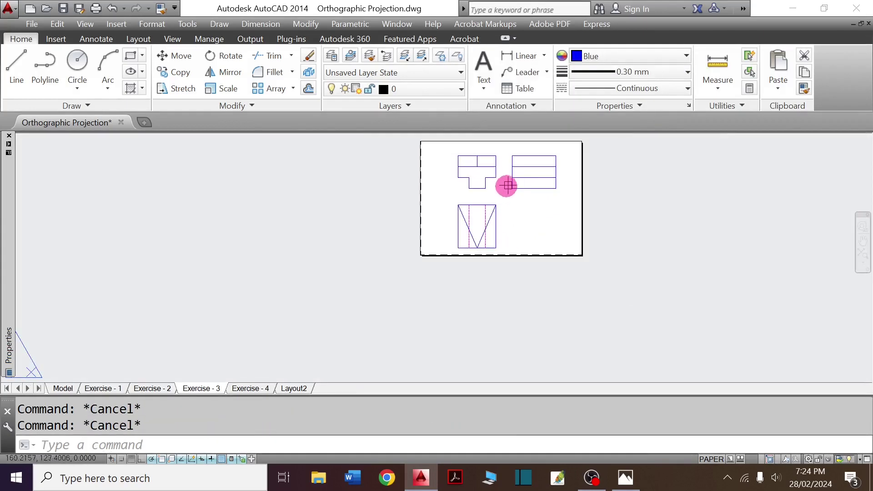
click(522, 57)
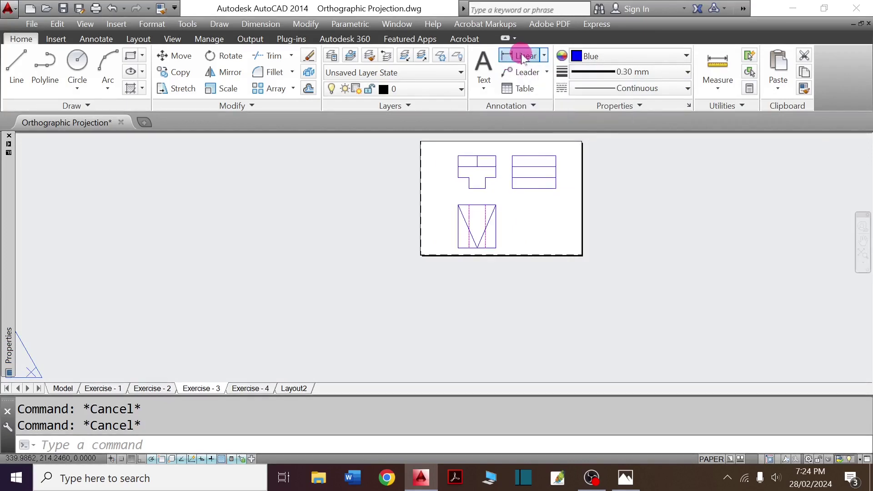
scroll(488, 191, up, 5)
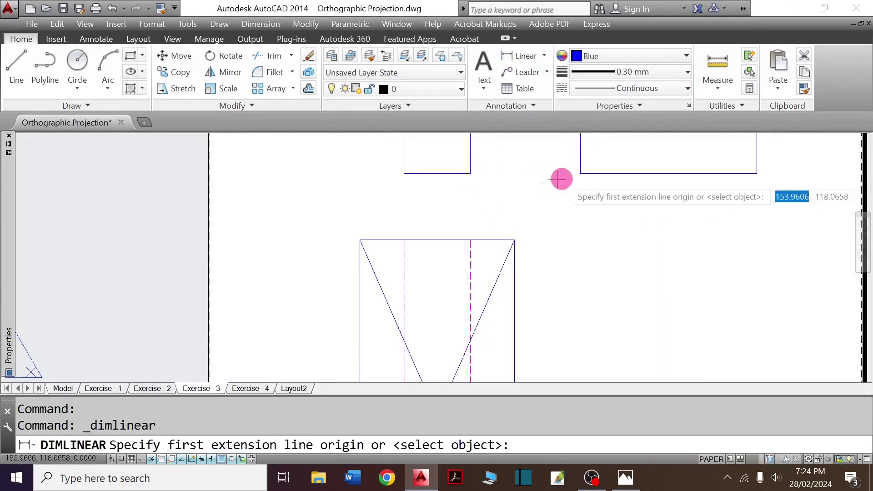
key(Return)
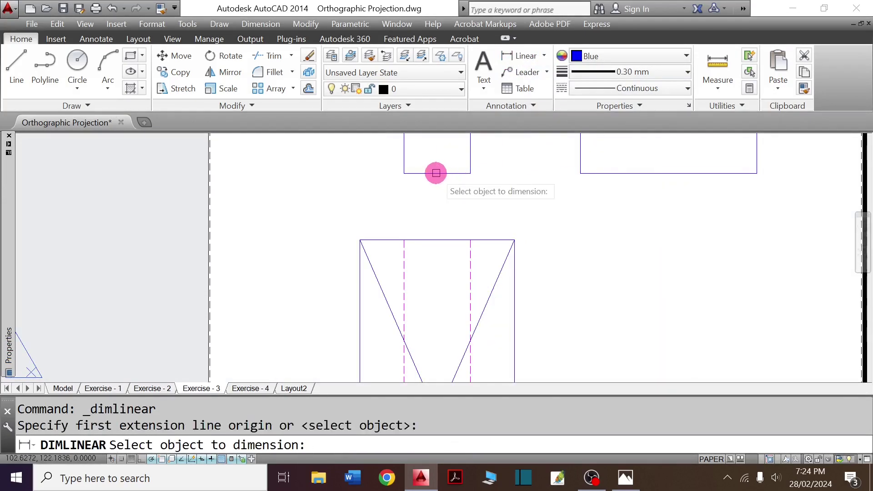
click(437, 174)
click(437, 185)
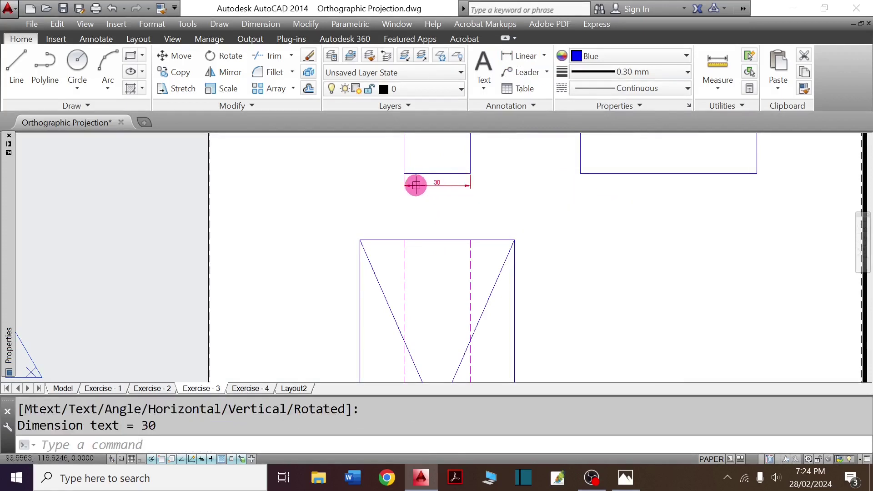
scroll(416, 185, down, 2)
scroll(383, 173, down, 1)
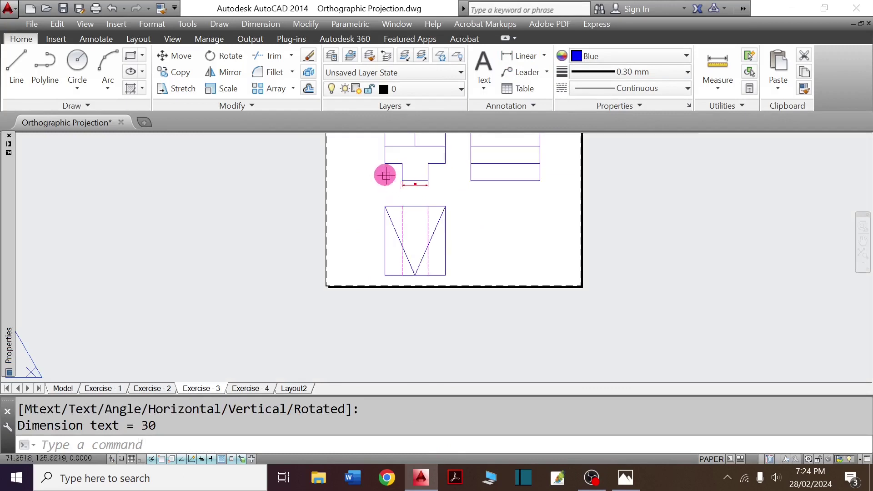
scroll(422, 191, up, 3)
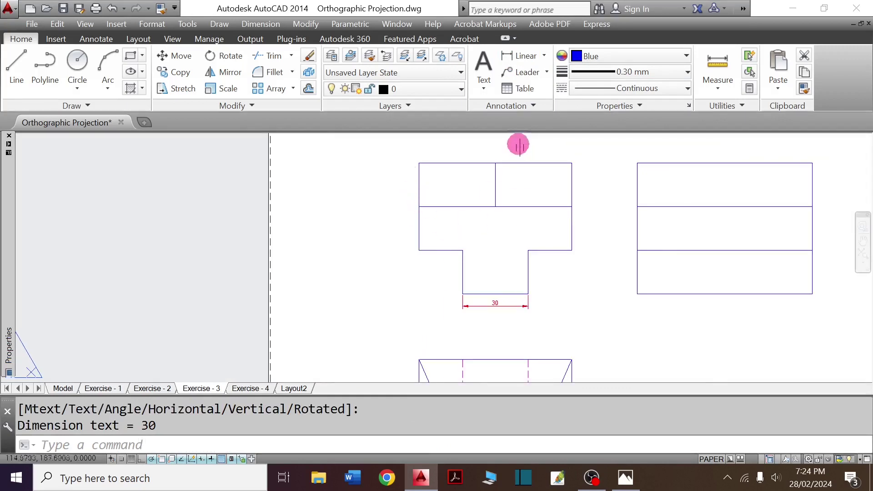
Step: Stack three vertical 20 dimensions down the T-shaped view's left side
key(Return)
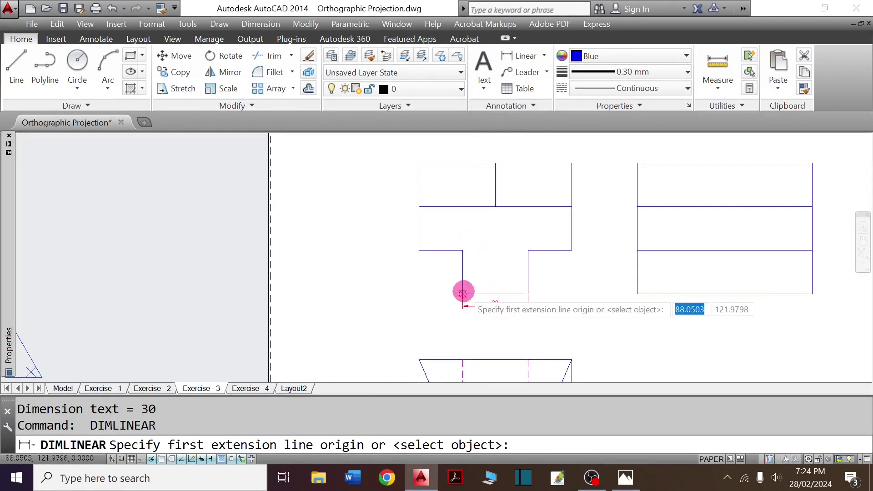
click(463, 293)
click(419, 251)
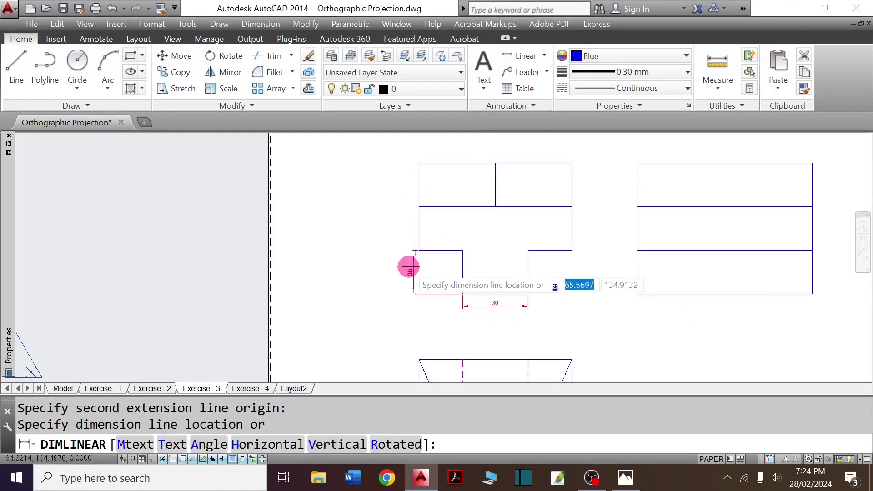
click(392, 260)
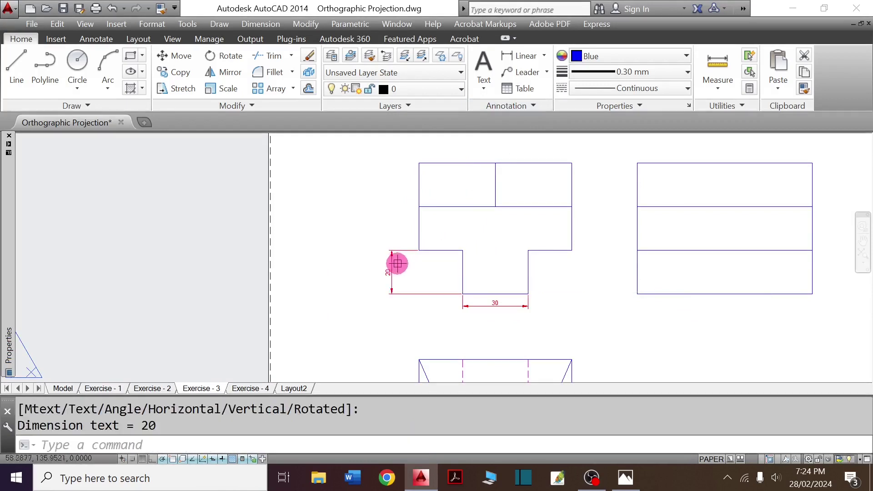
key(Return)
click(419, 250)
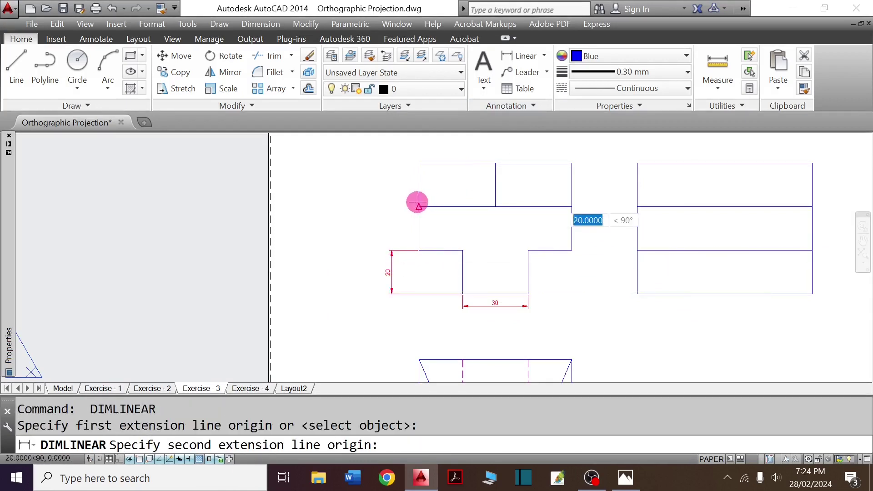
click(419, 206)
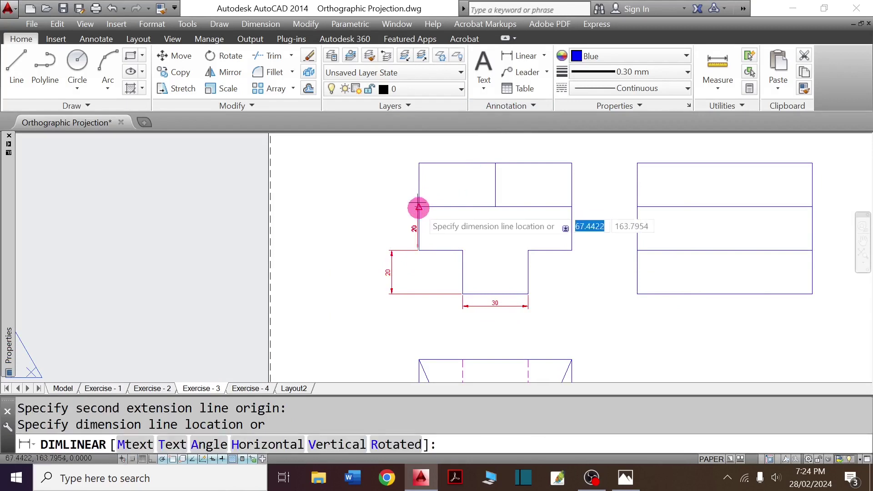
click(392, 266)
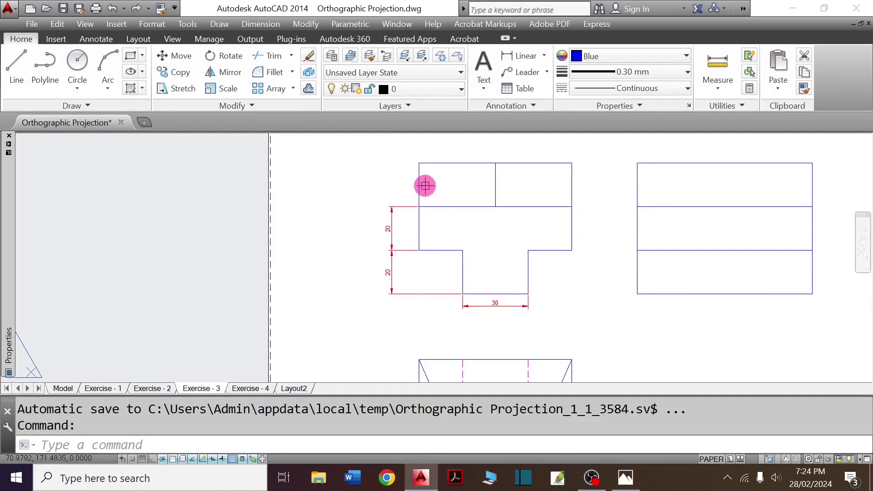
key(Return)
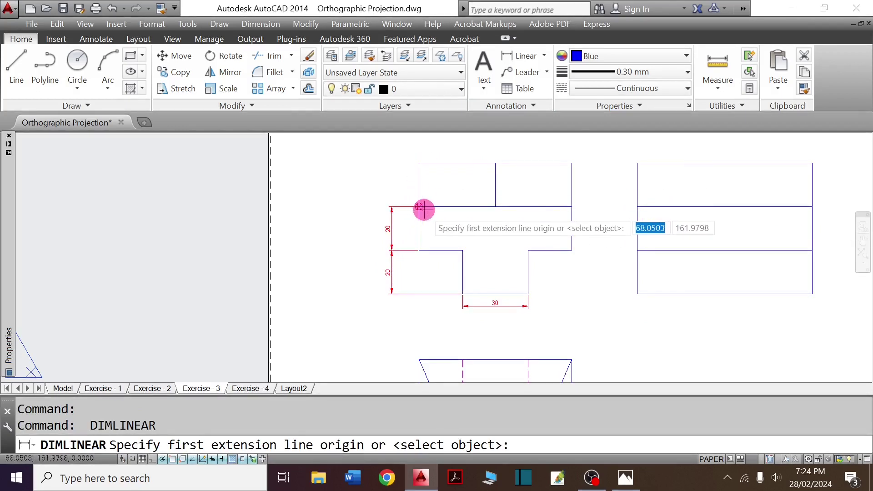
click(419, 207)
click(419, 162)
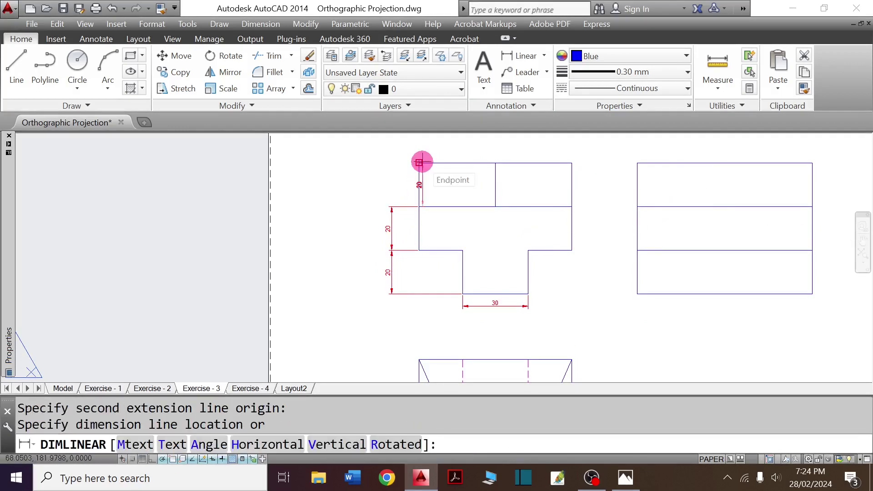
click(393, 219)
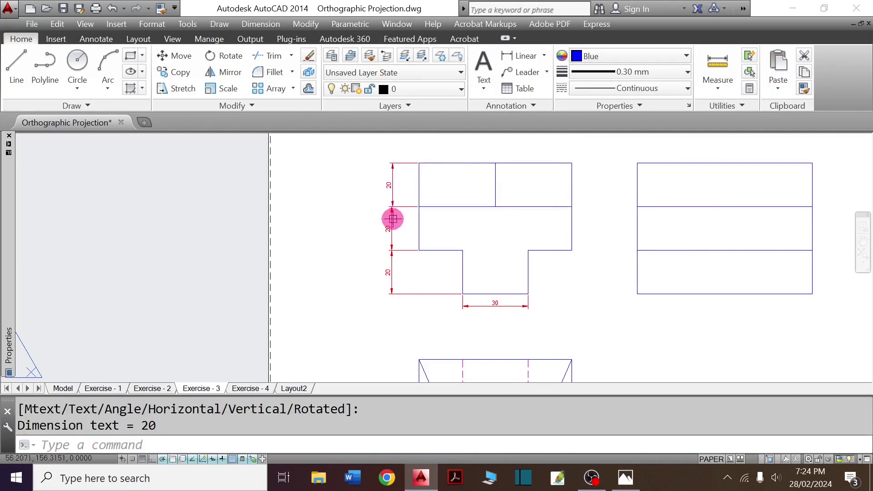
scroll(474, 208, down, 2)
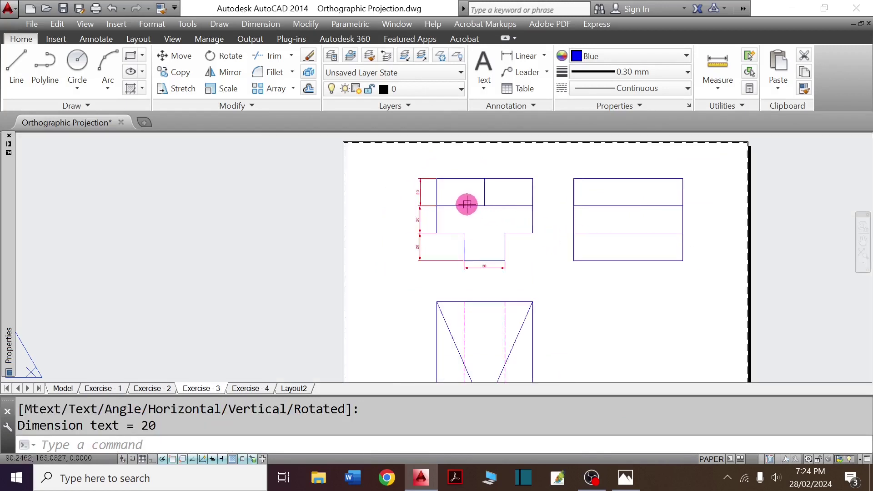
Step: Dimension the right view's bottom edge with an 80 width
key(Return)
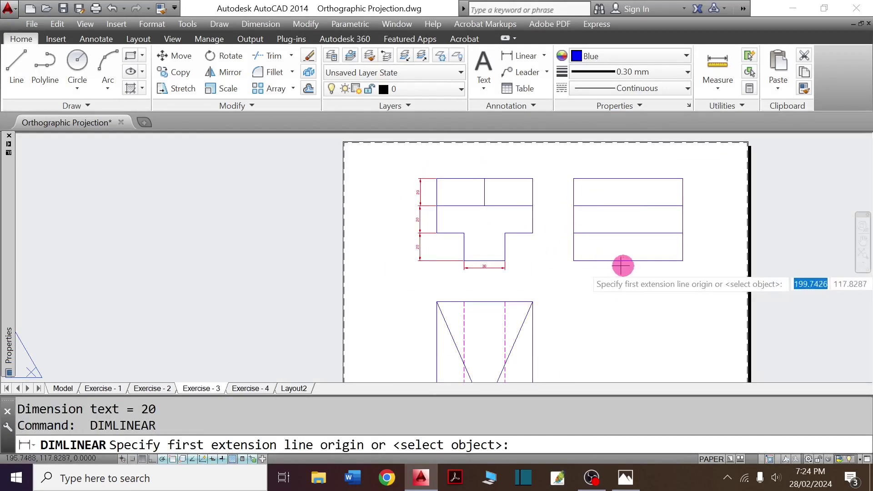
key(Return)
click(627, 262)
scroll(625, 279, up, 4)
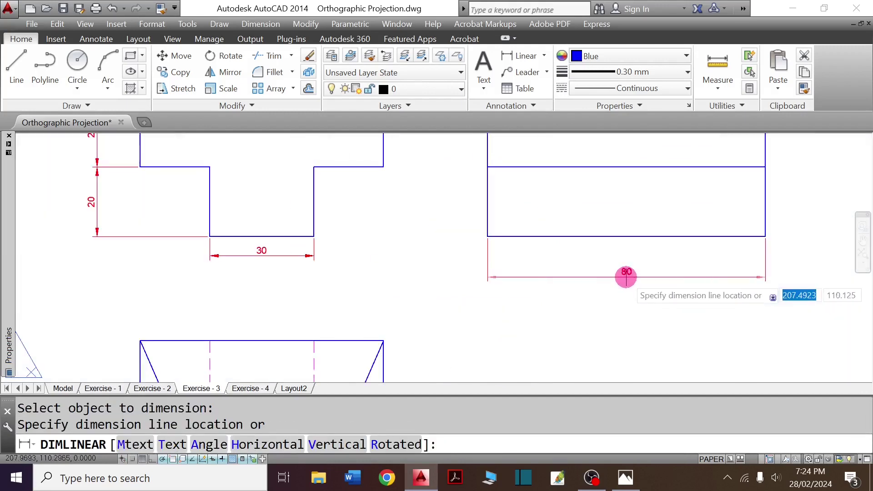
click(596, 269)
scroll(520, 247, down, 5)
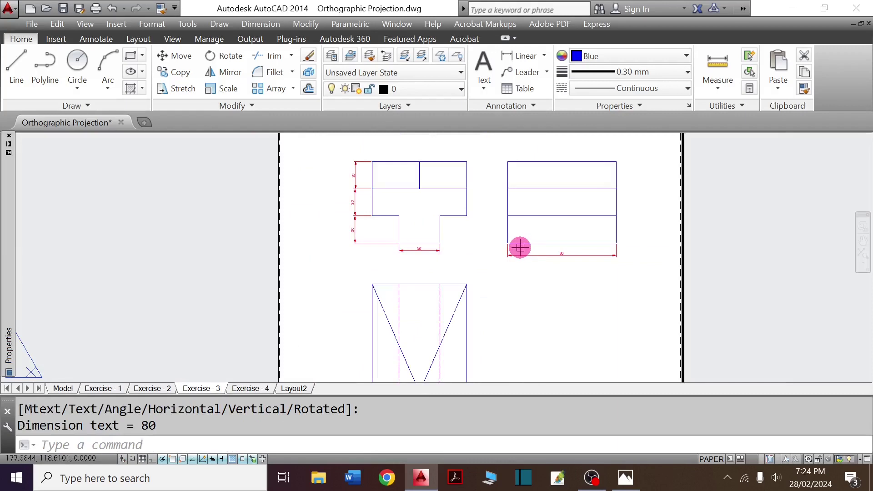
scroll(523, 240, down, 4)
scroll(525, 236, up, 6)
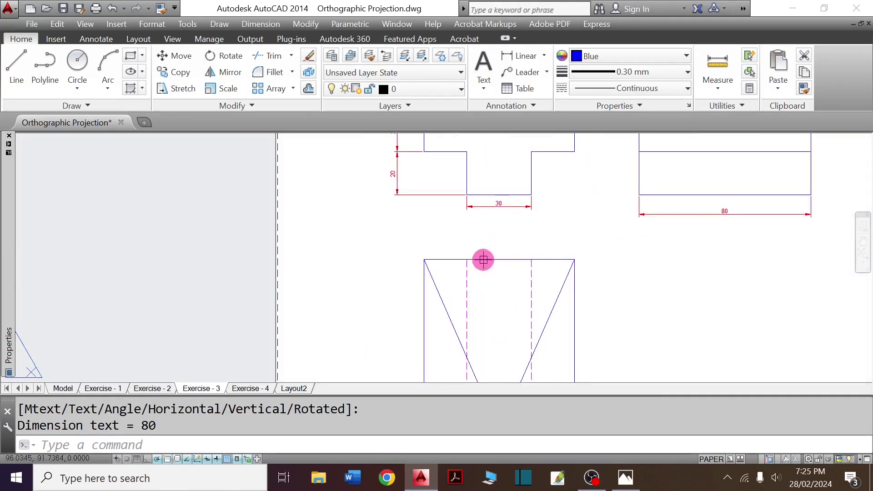
Step: Add a 70 dimension above the lower view and an 80 height beside its right edge
key(Return)
key(Return)
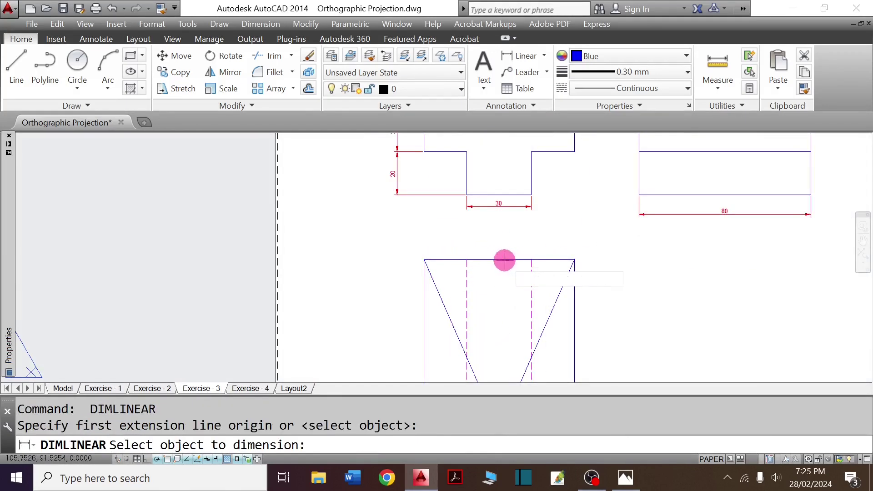
click(505, 260)
click(511, 247)
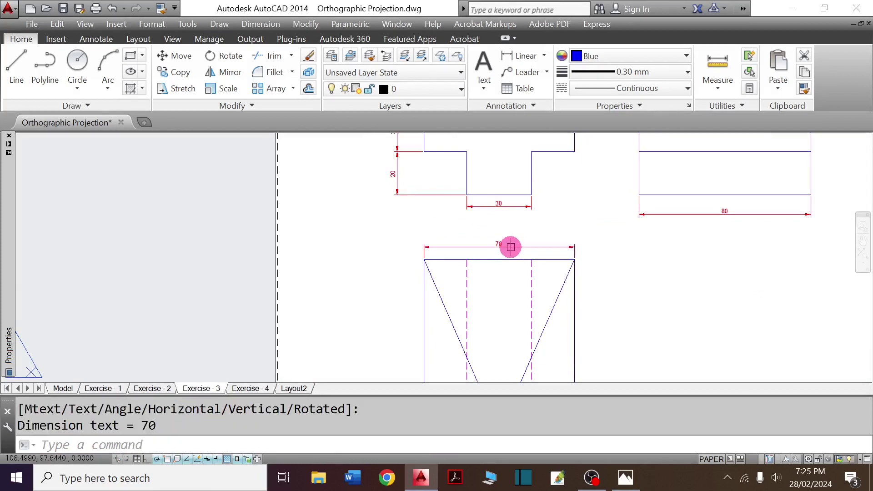
scroll(511, 247, down, 2)
key(Return)
key(Return)
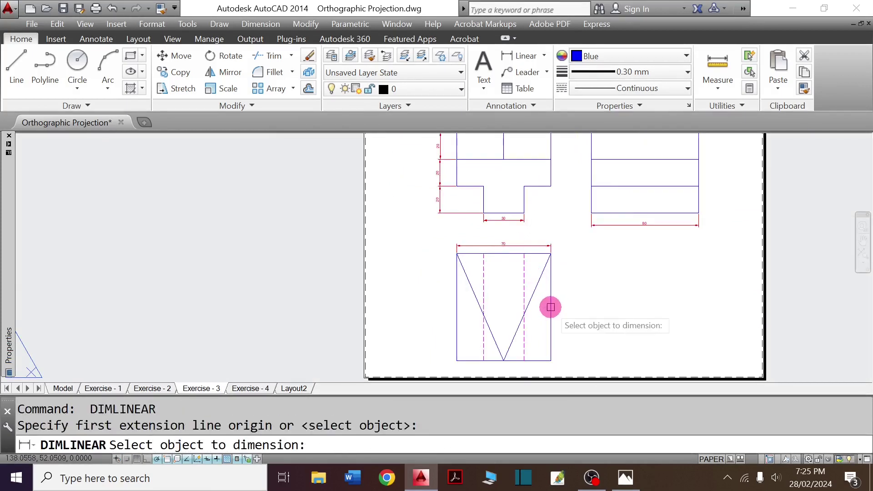
click(551, 307)
scroll(574, 308, up, 2)
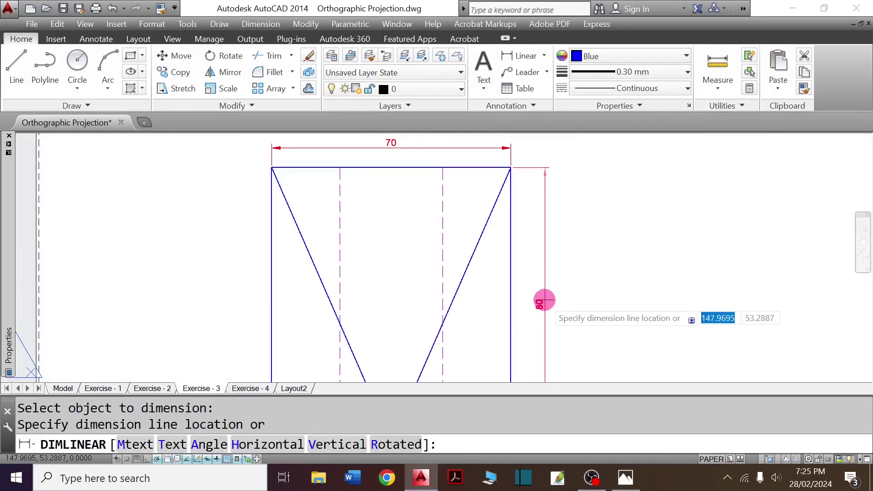
click(545, 299)
scroll(549, 292, down, 3)
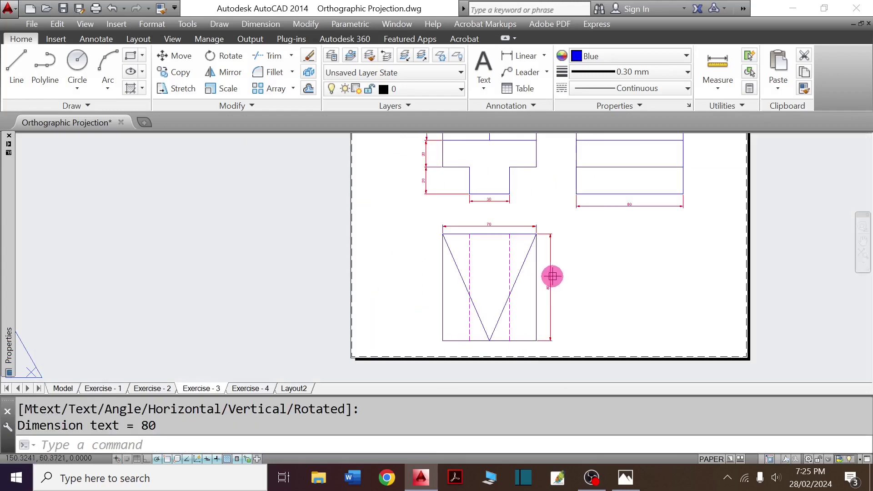
scroll(505, 267, down, 2)
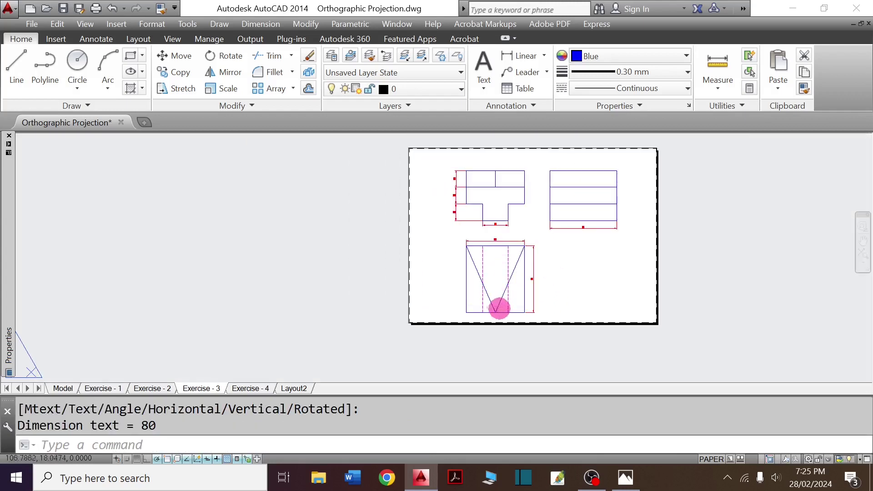
scroll(499, 309, up, 5)
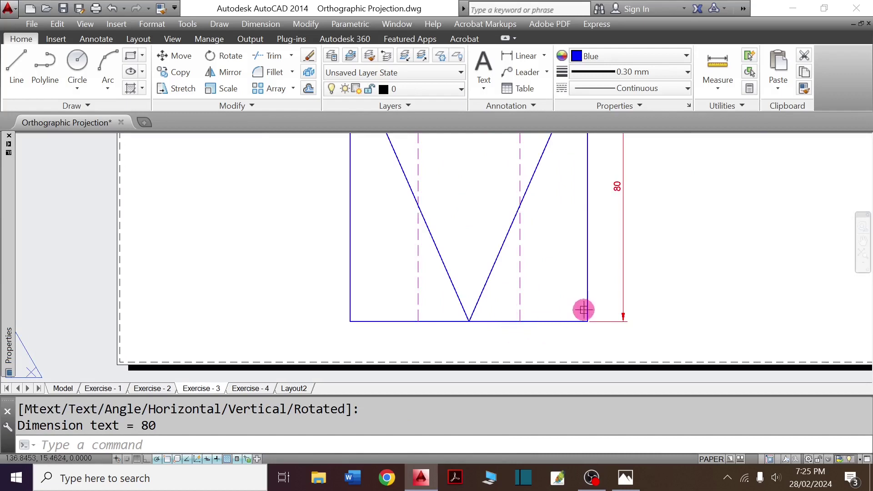
Step: Add a 35 dimension across the top of the T-shaped view
scroll(541, 310, down, 2)
scroll(487, 273, down, 2)
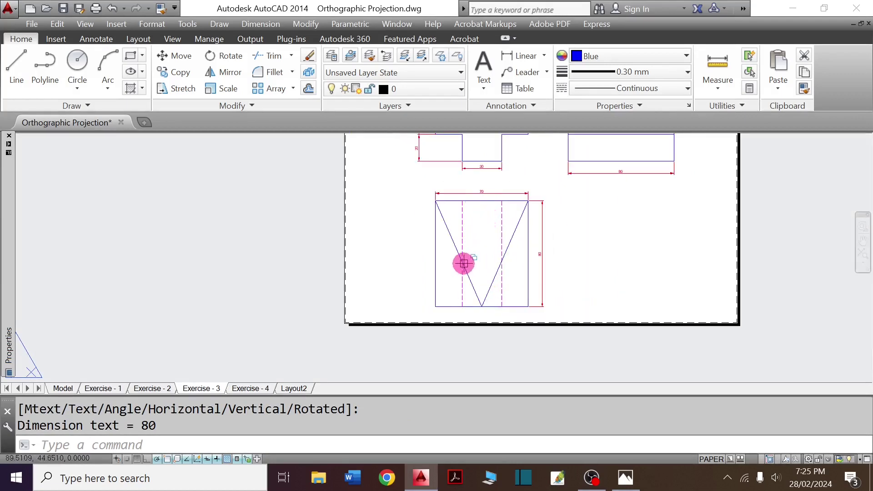
scroll(454, 263, down, 2)
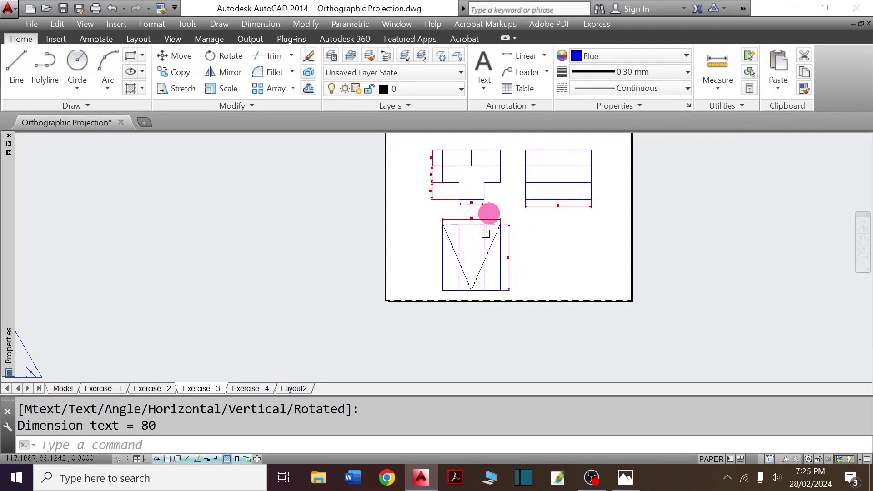
scroll(478, 158, down, 2)
scroll(477, 158, up, 5)
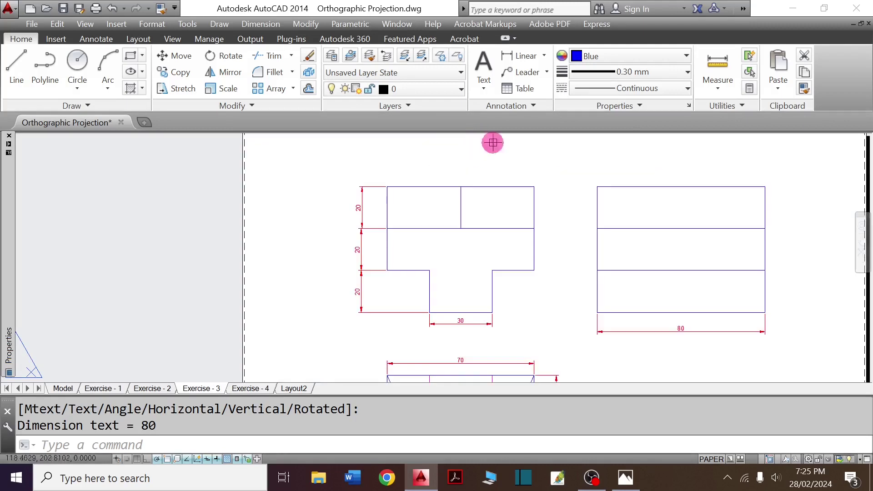
click(523, 56)
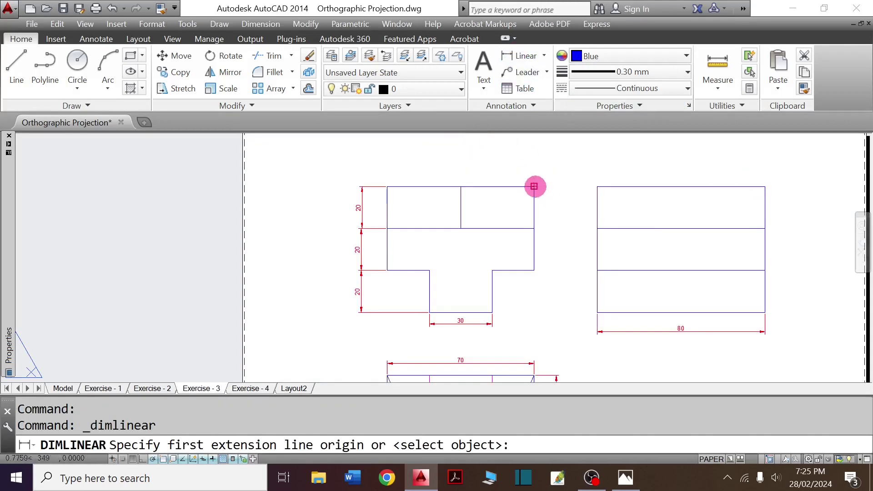
click(534, 187)
click(460, 186)
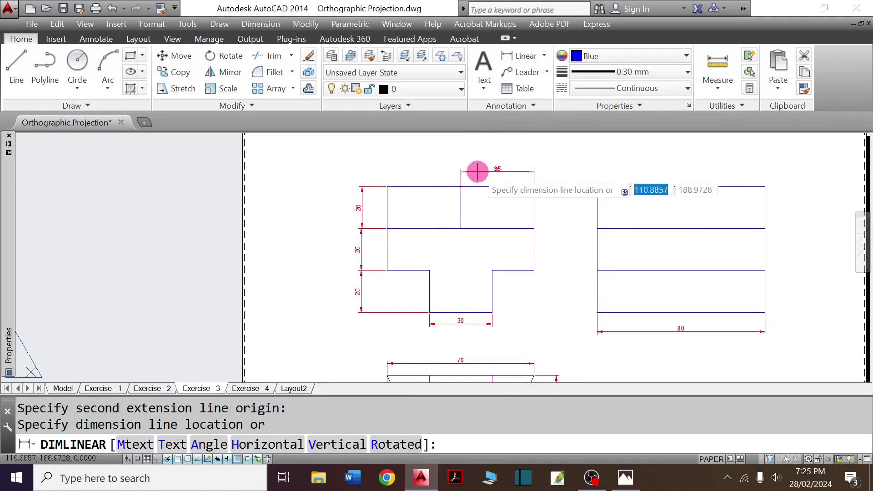
scroll(478, 171, up, 2)
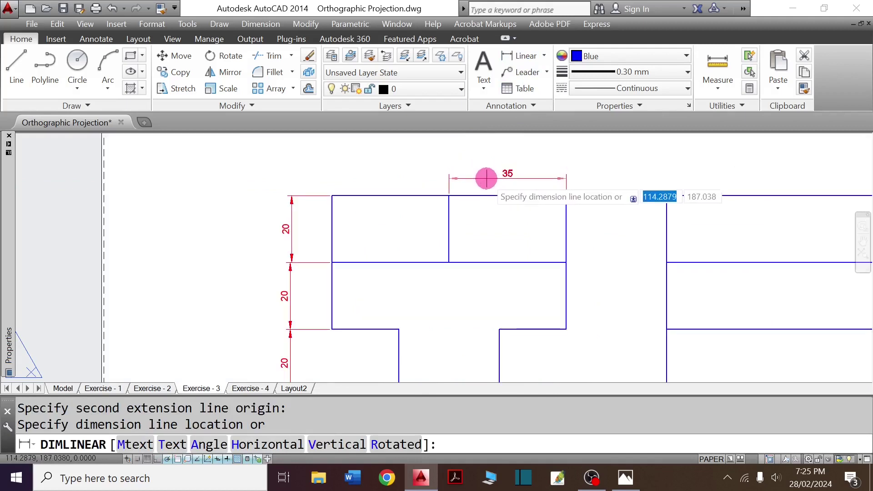
click(486, 178)
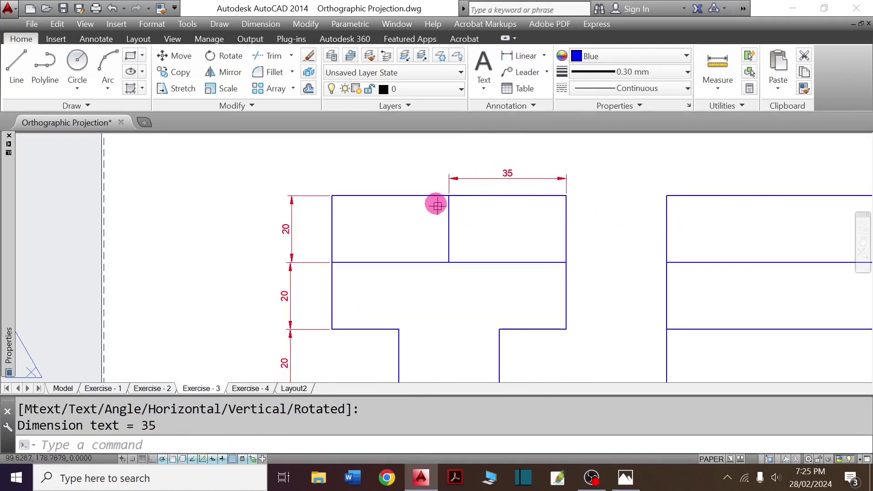
scroll(434, 192, down, 3)
scroll(444, 194, down, 2)
scroll(445, 193, down, 2)
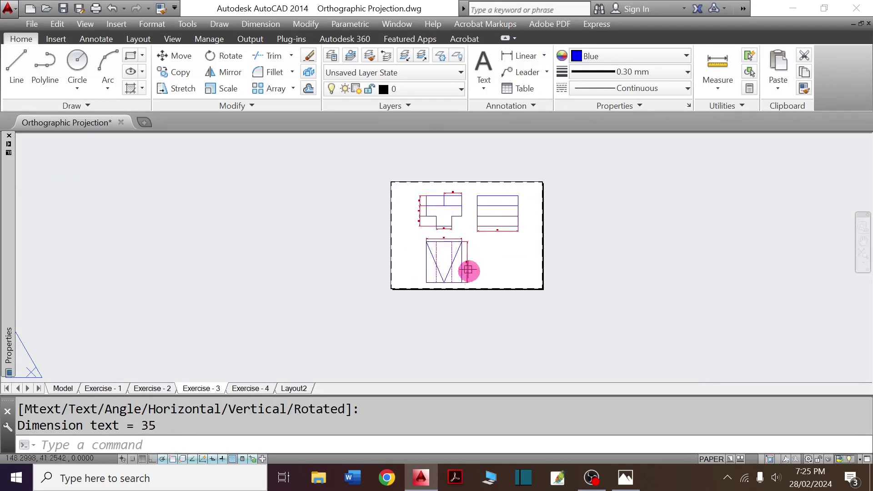
scroll(448, 242, up, 6)
scroll(446, 239, down, 2)
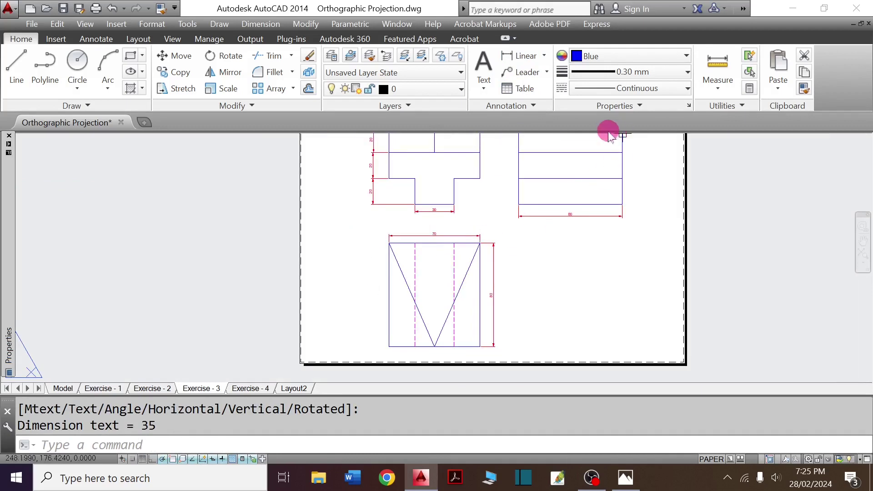
Step: Create a multiline text label reading FRONT VIEW in a box below the upper-left view
click(484, 66)
scroll(442, 210, up, 3)
scroll(441, 210, up, 2)
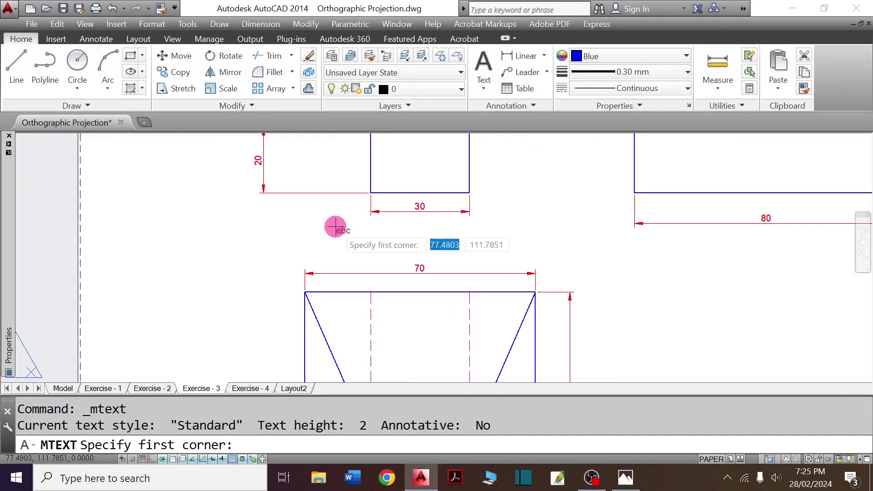
click(335, 227)
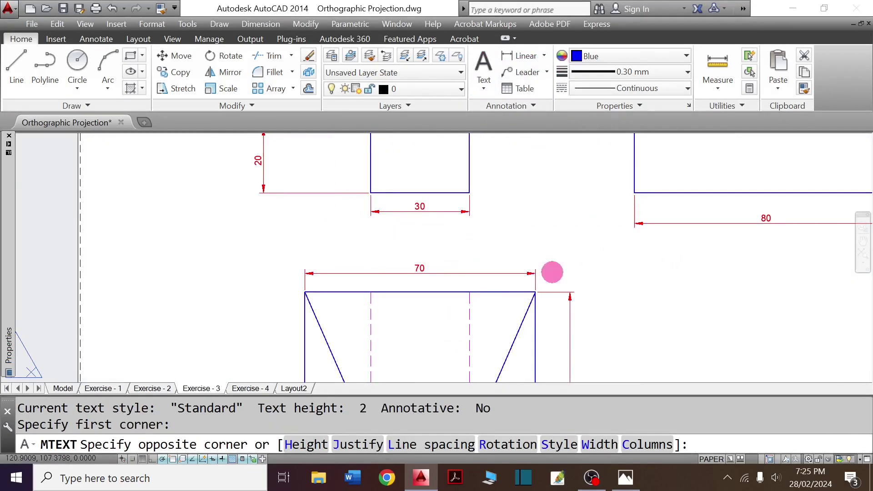
click(542, 272)
text(FRONT VIEW)
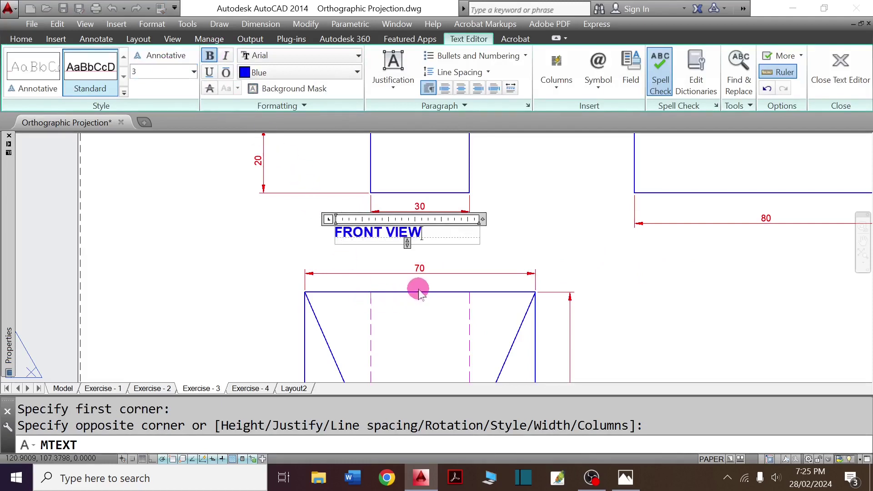
click(566, 272)
Step: Set the FRONT VIEW label's justification to Middle center
click(408, 226)
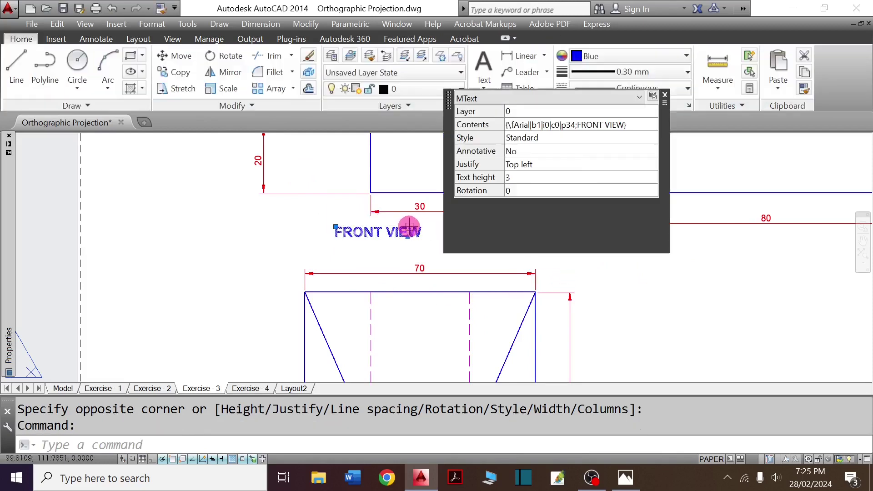
click(560, 168)
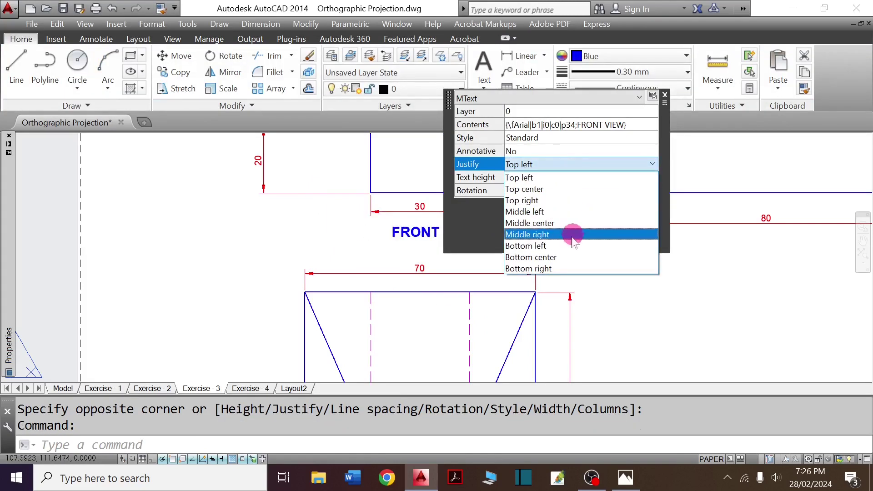
click(565, 223)
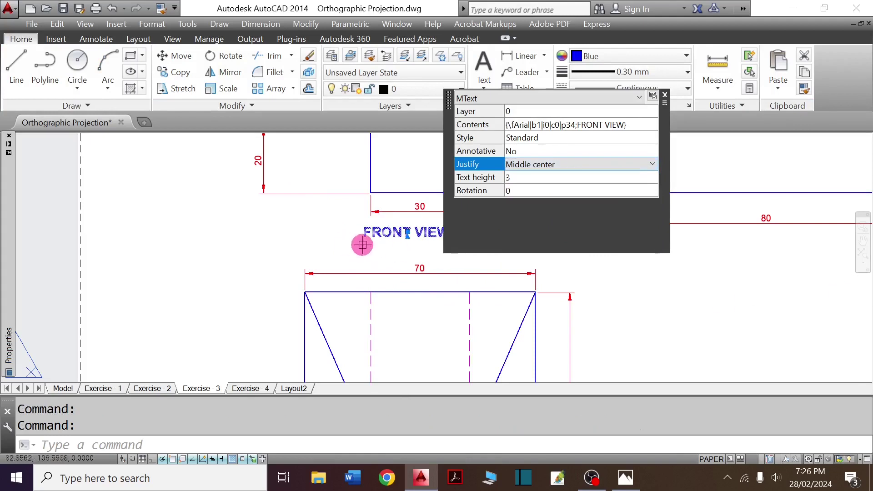
Step: Move the FRONT VIEW label to the 30 dimension's midpoint
text(m)
key(Return)
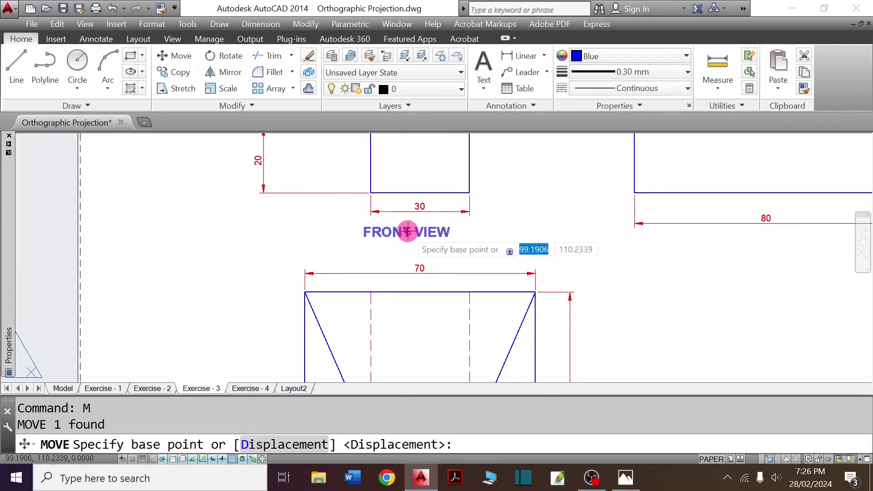
click(408, 232)
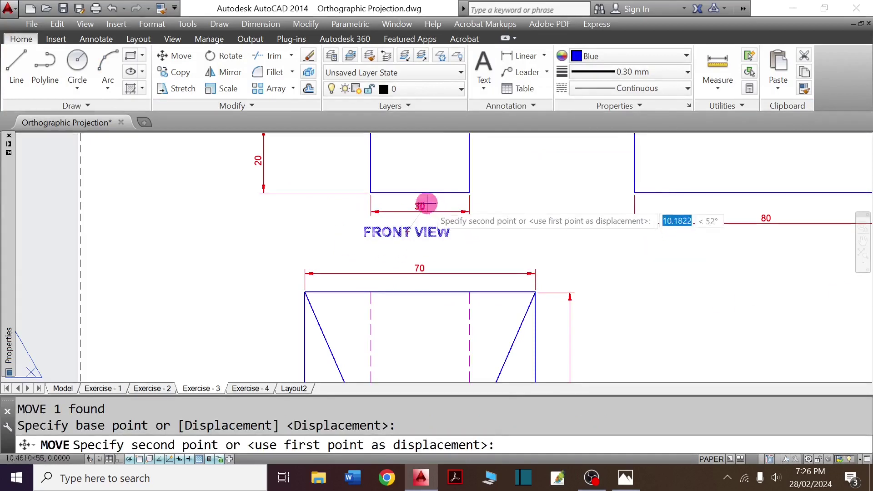
click(417, 186)
Step: Move the label 10 units down, below the dimension
key(Return)
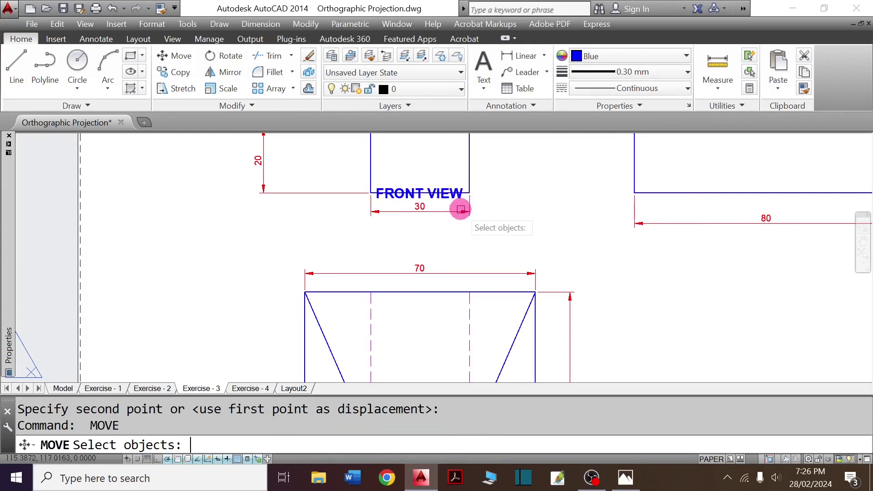
text(P)
key(Return)
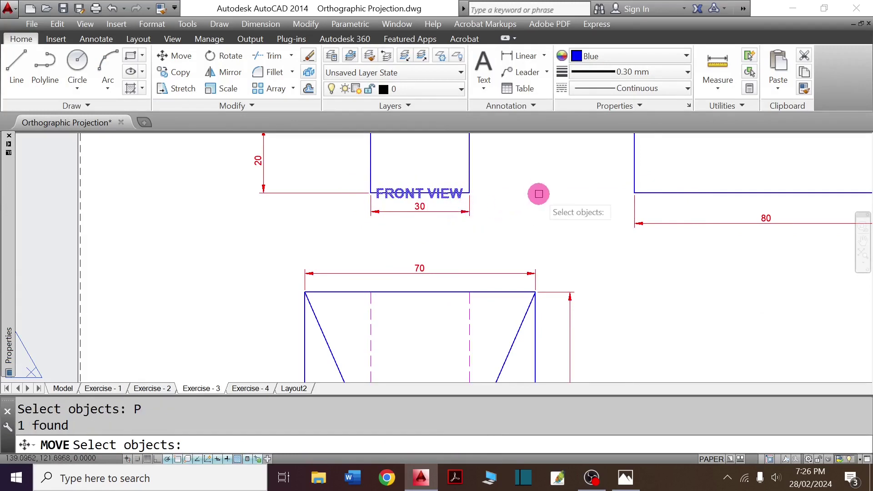
key(Return)
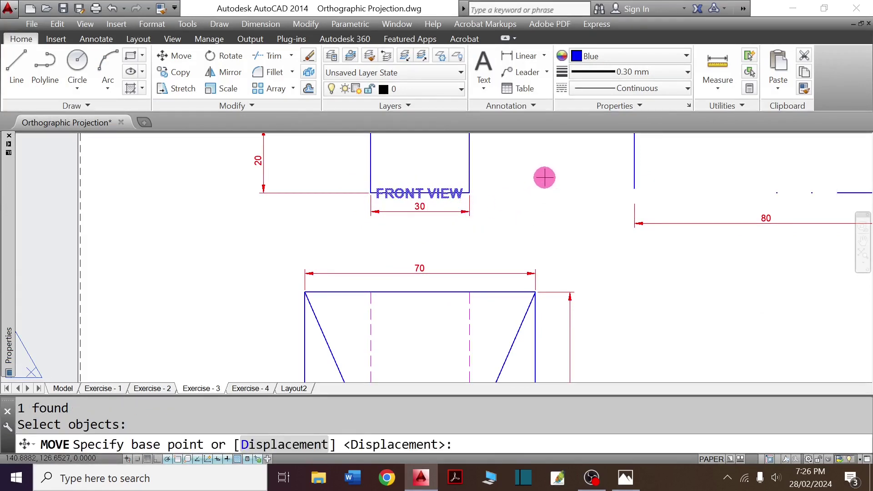
click(545, 177)
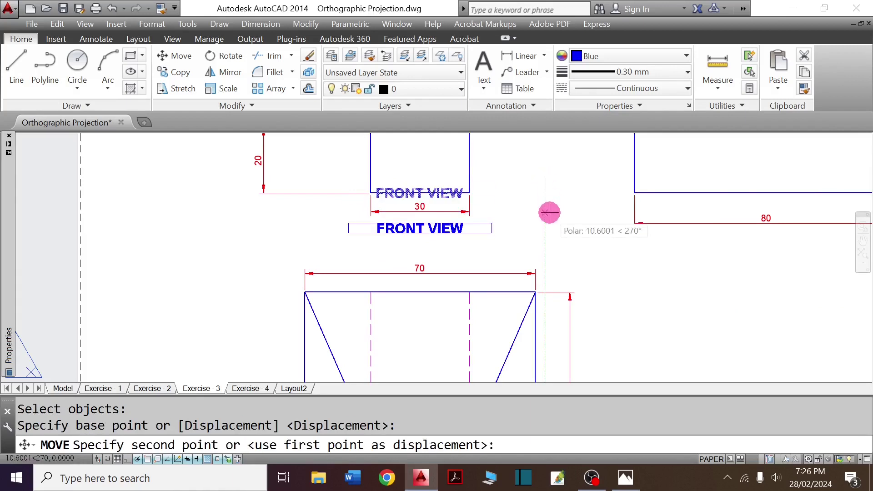
text(10)
key(Return)
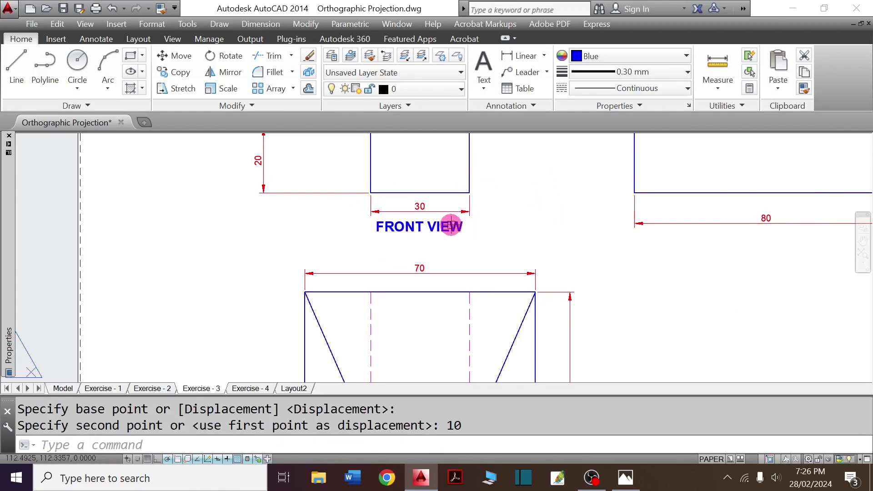
Step: Copy the FRONT VIEW label beneath the right view and the lower view
click(451, 226)
key(Return)
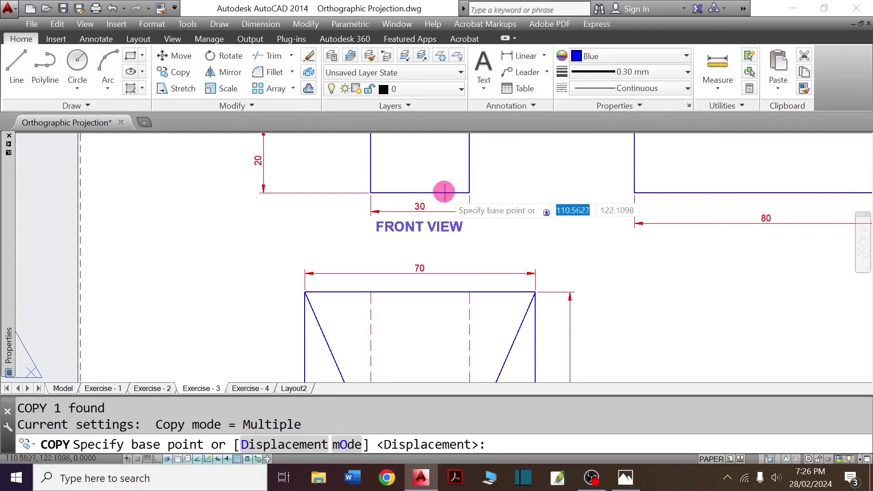
click(422, 193)
scroll(422, 193, down, 2)
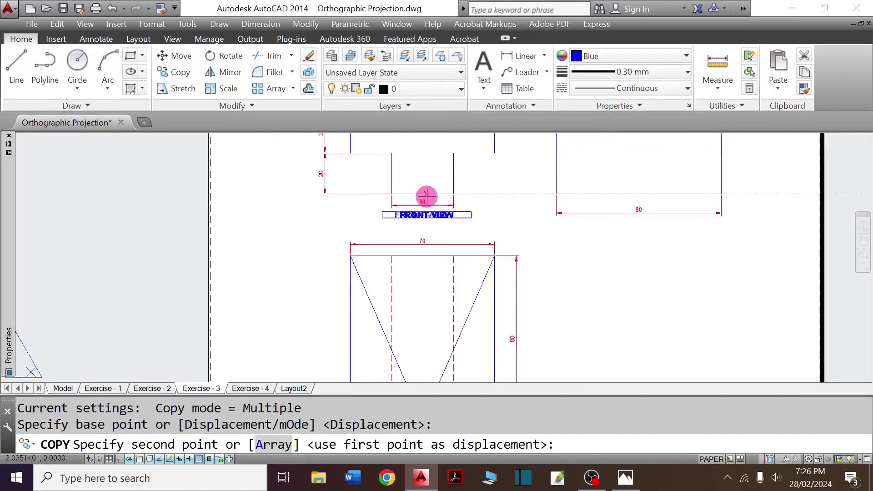
scroll(424, 194, down, 2)
click(566, 194)
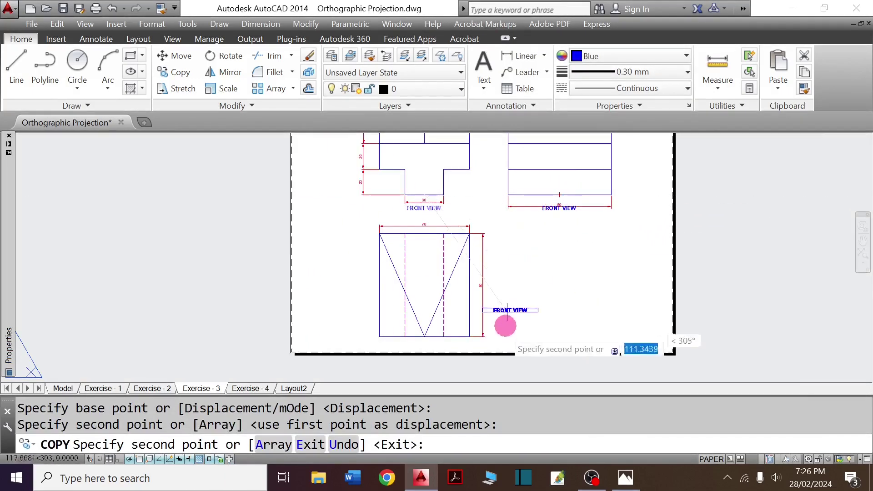
scroll(433, 340, up, 4)
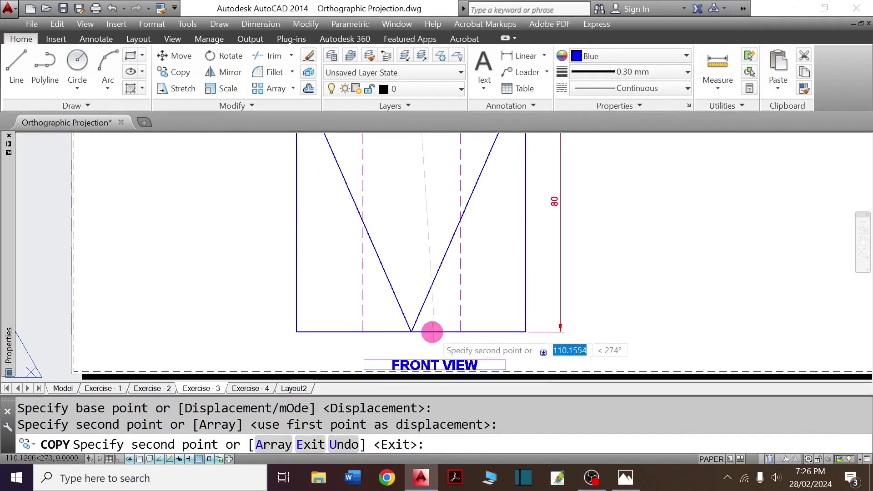
click(411, 327)
scroll(410, 317, down, 4)
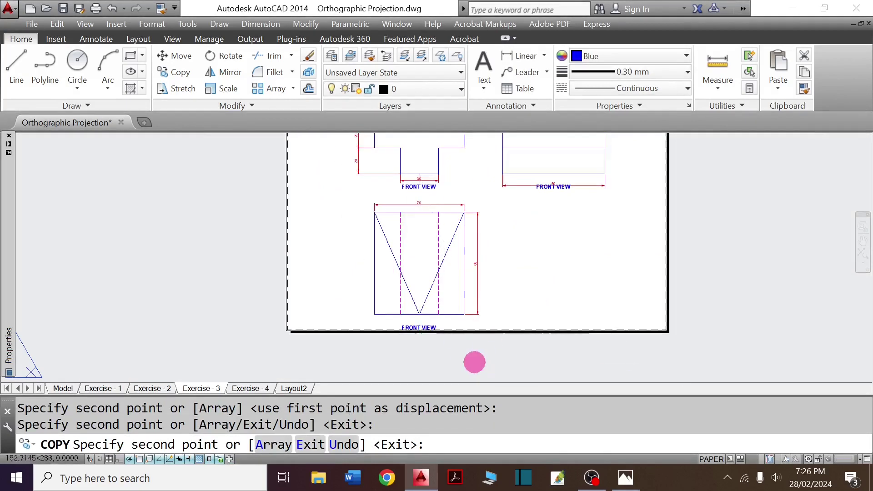
key(Escape)
key(Escape)
scroll(415, 328, up, 2)
Step: Change the label under the lower view to read TOP VIEW
scroll(402, 319, up, 4)
double_click(400, 317)
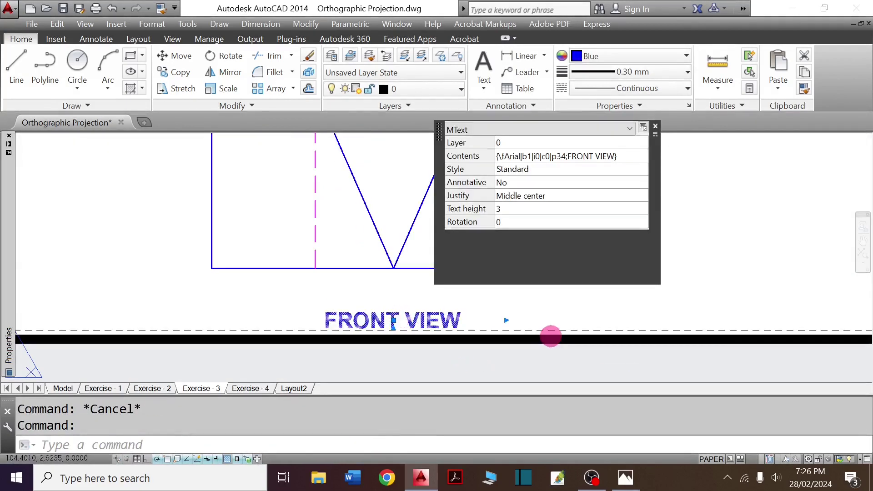
text(TOP)
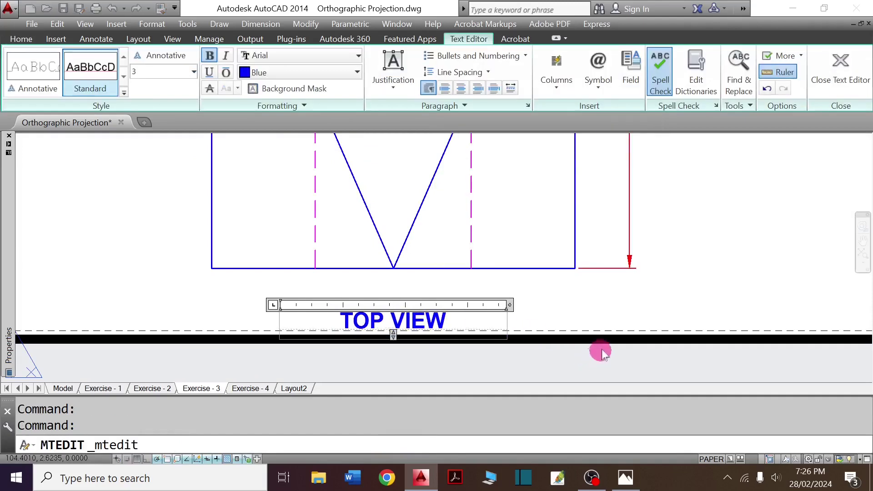
click(596, 306)
scroll(494, 300, down, 5)
scroll(610, 161, up, 5)
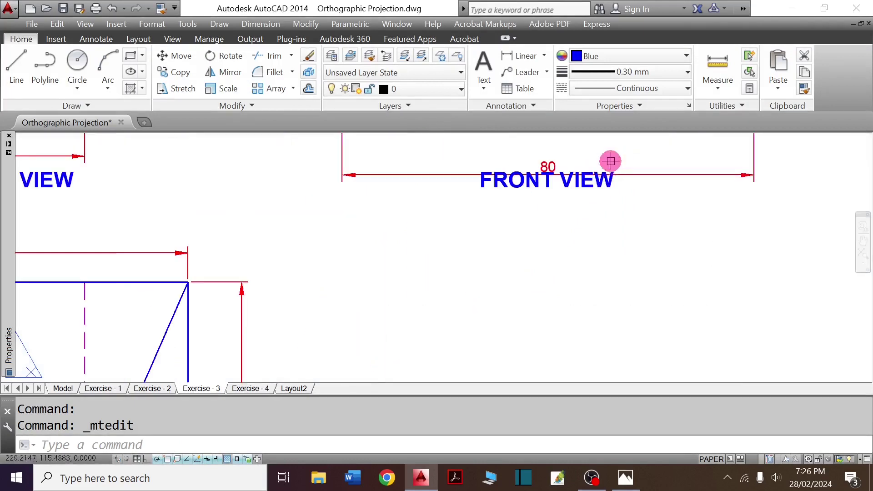
Step: Replace the copied label under the side view with LEFT SIDE VIEW
click(586, 192)
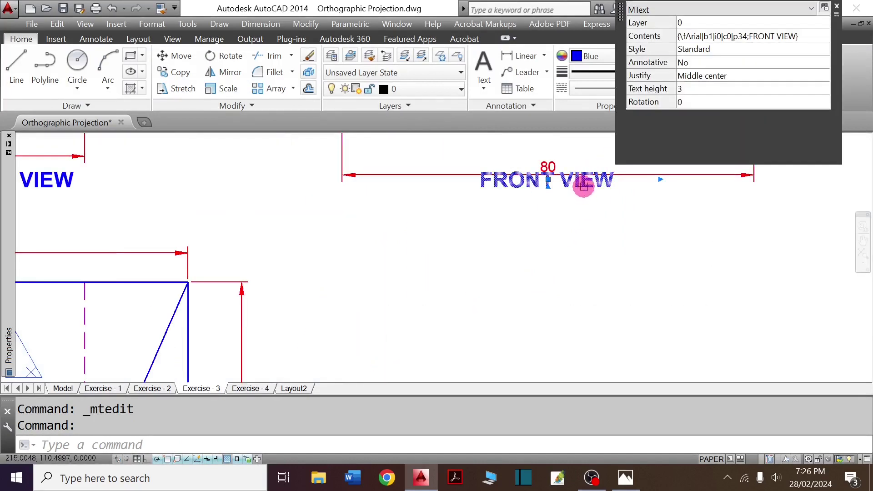
key(Escape)
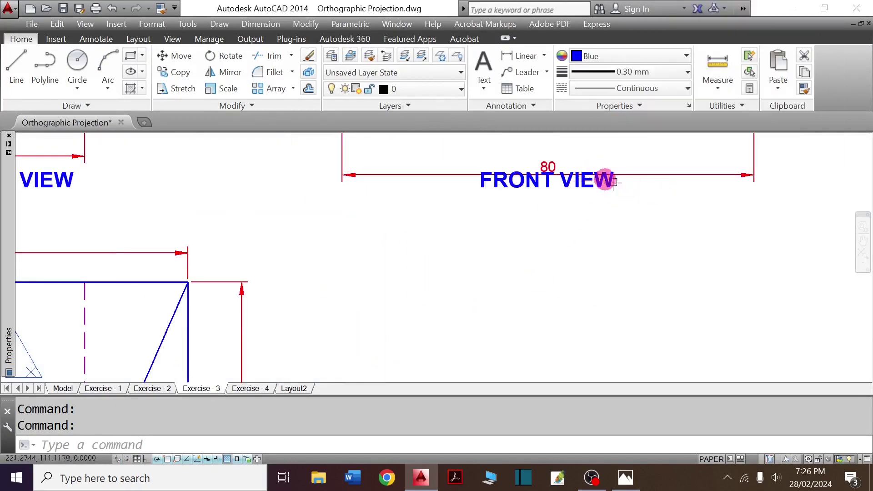
click(569, 182)
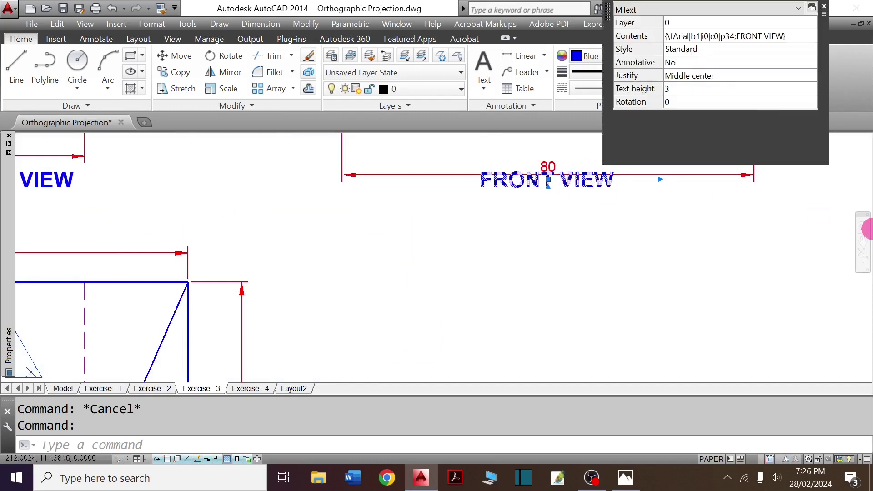
double_click(549, 182)
key(BackSpace)
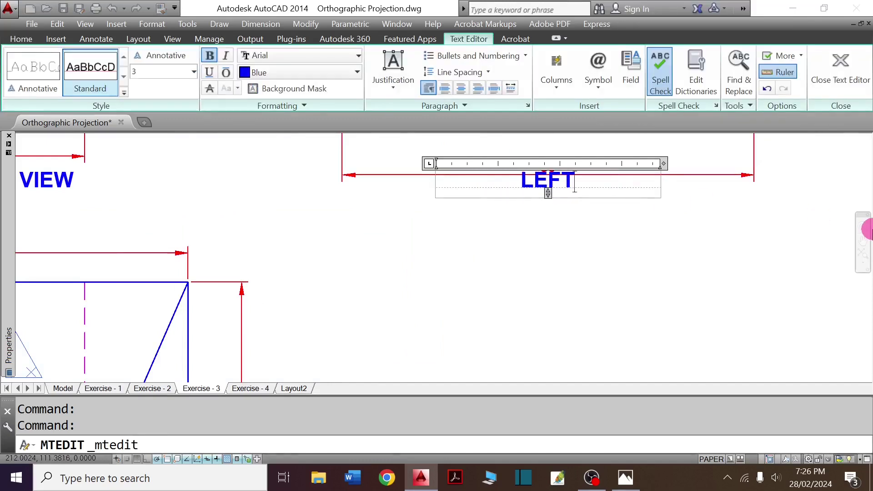
text(W)
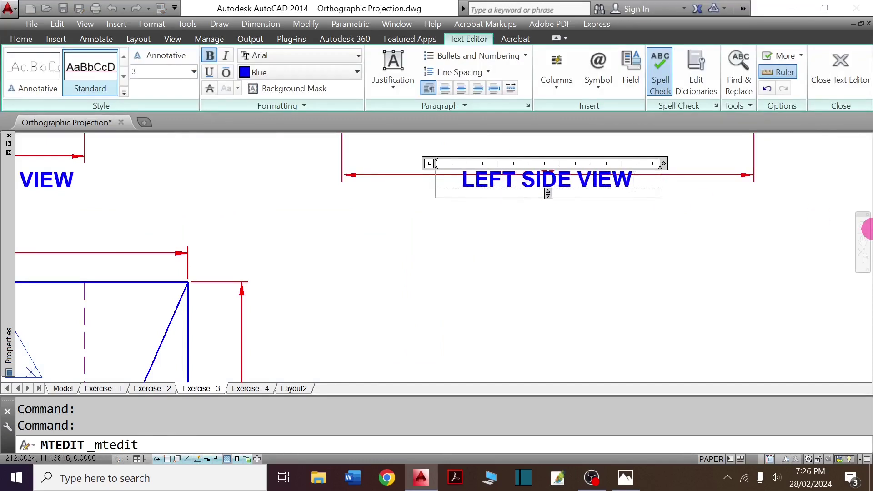
click(656, 246)
Step: Select the FRONT VIEW and LEFT SIDE VIEW labels together
scroll(651, 259, down, 3)
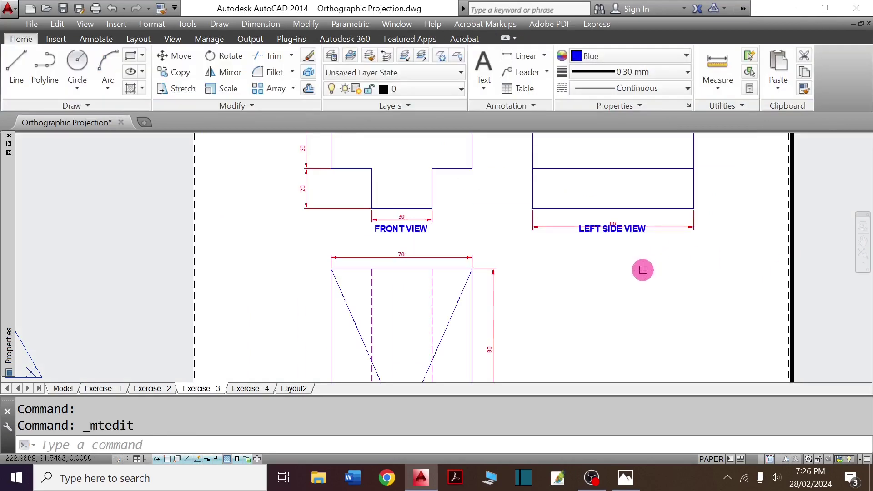
click(388, 230)
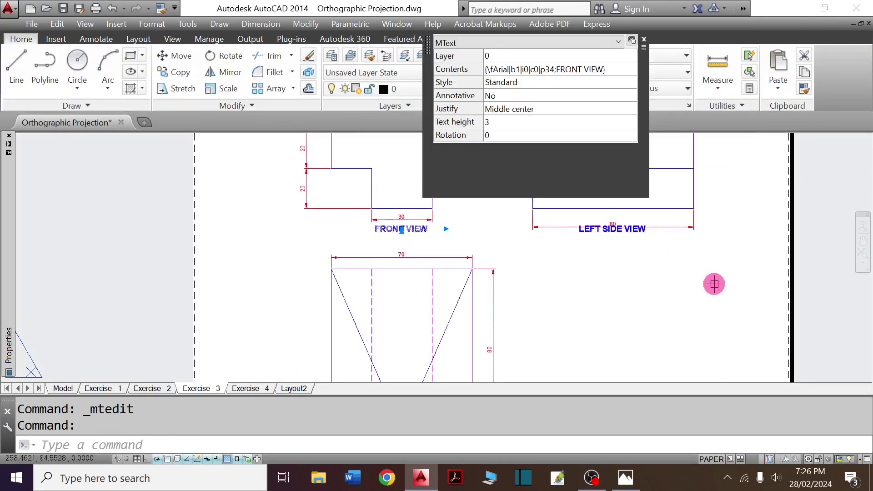
click(633, 230)
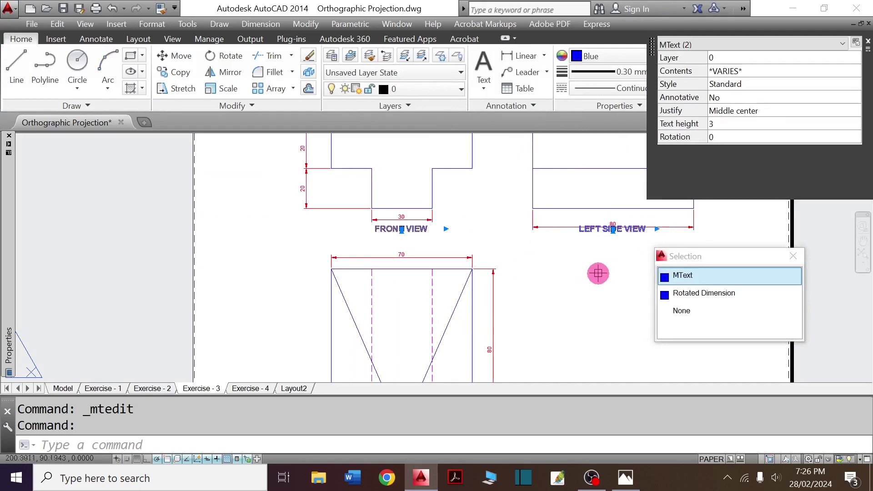
click(728, 294)
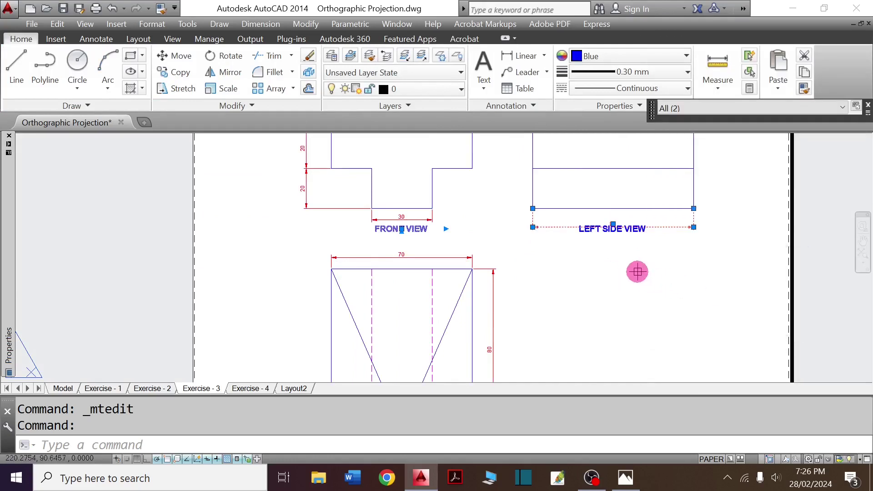
key(Escape)
key(Escape)
scroll(614, 234, up, 4)
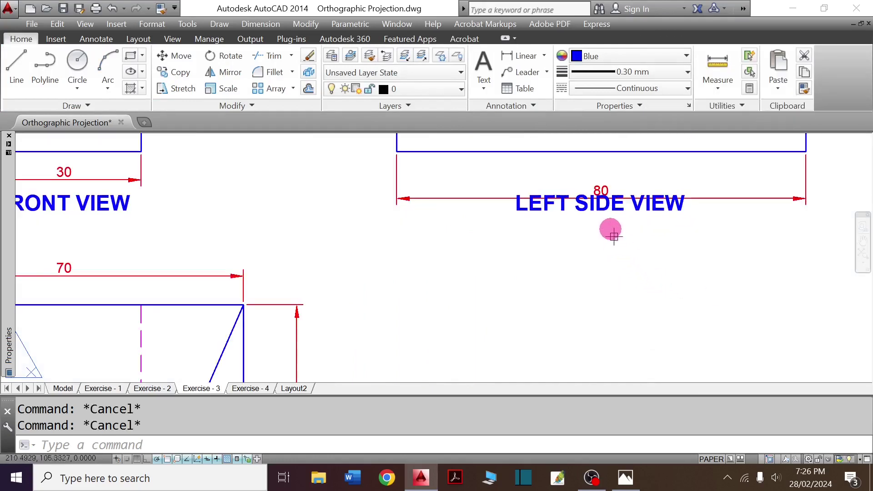
click(605, 209)
click(114, 207)
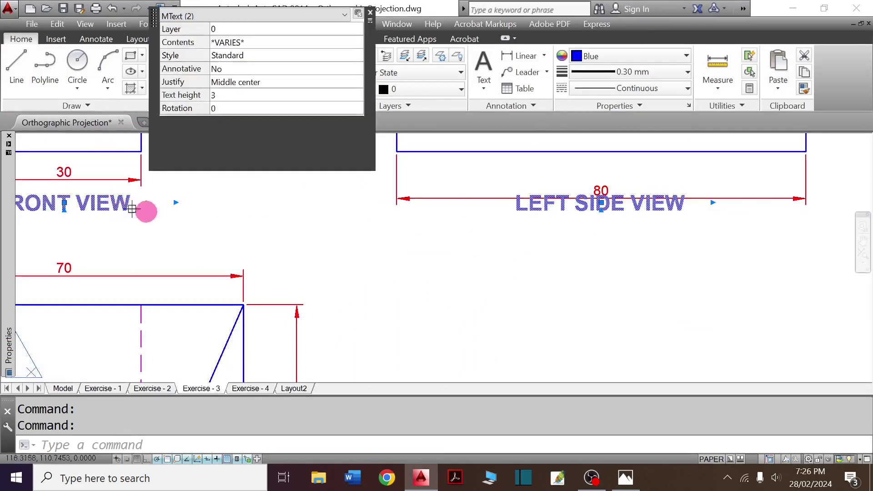
Step: Move both selected labels down 5 units with MOVE
text(m)
key(Return)
click(335, 194)
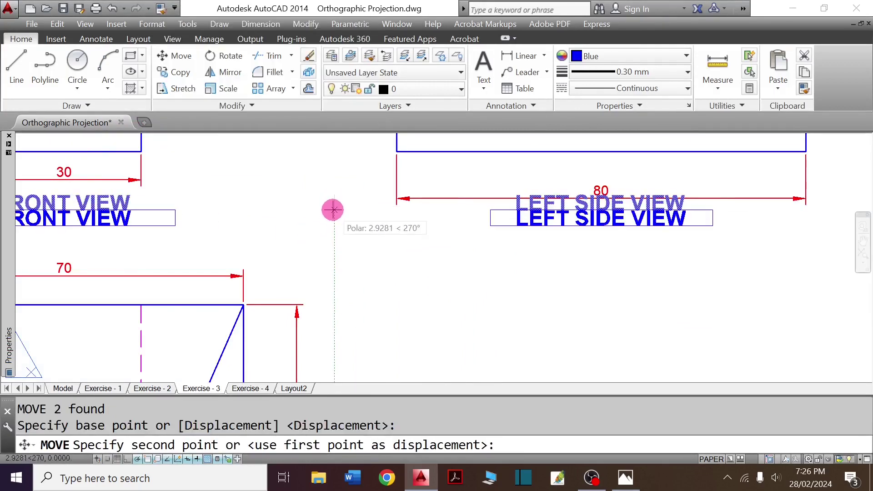
text(5)
key(Return)
scroll(510, 250, down, 4)
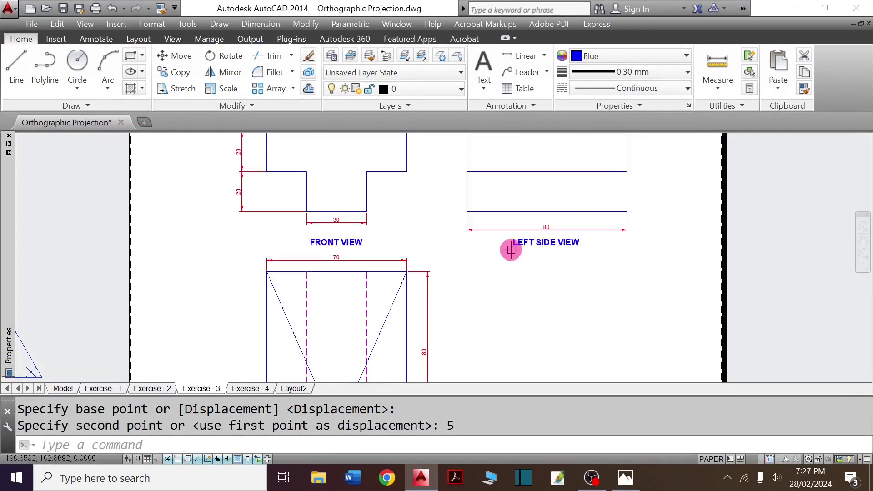
scroll(347, 209, down, 2)
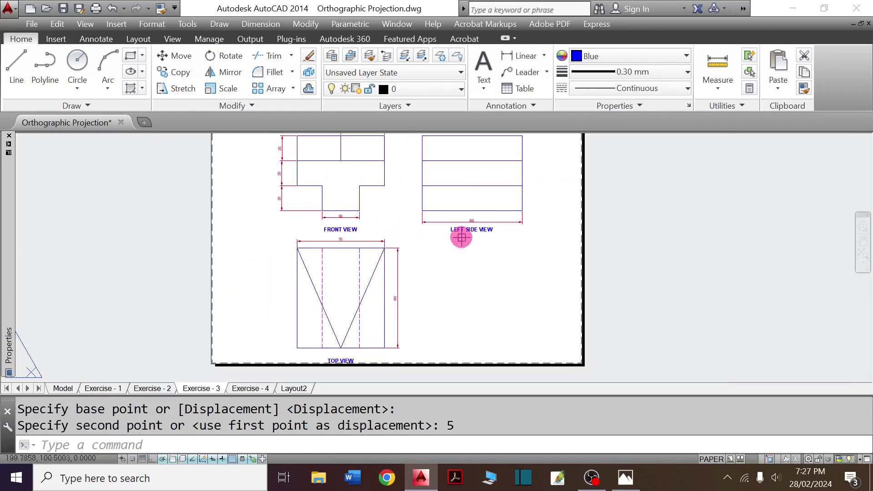
scroll(462, 237, up, 4)
scroll(460, 234, up, 2)
scroll(473, 239, down, 4)
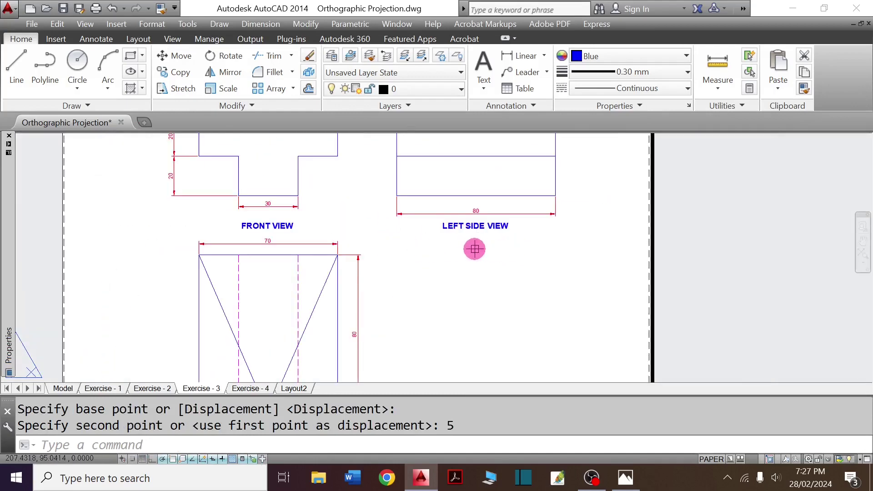
scroll(475, 249, down, 2)
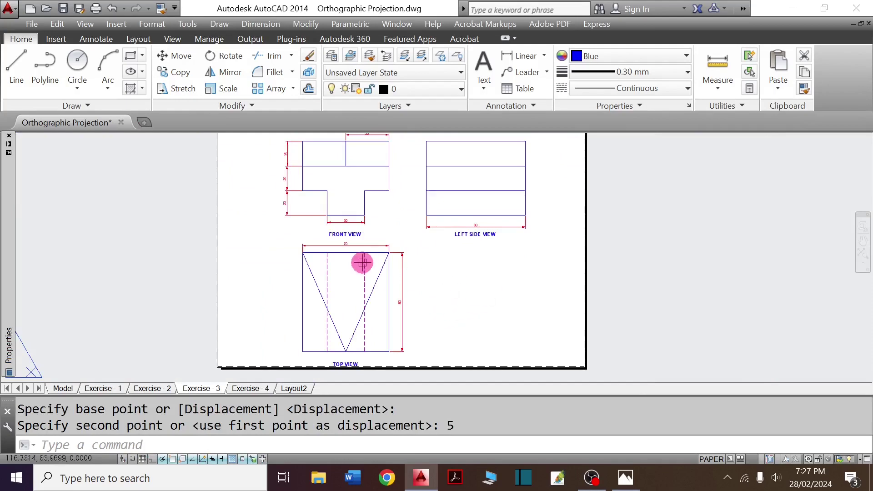
scroll(363, 263, down, 2)
Step: Window-select all three views with dimensions and labels, and move them to the sheet centre
click(248, 154)
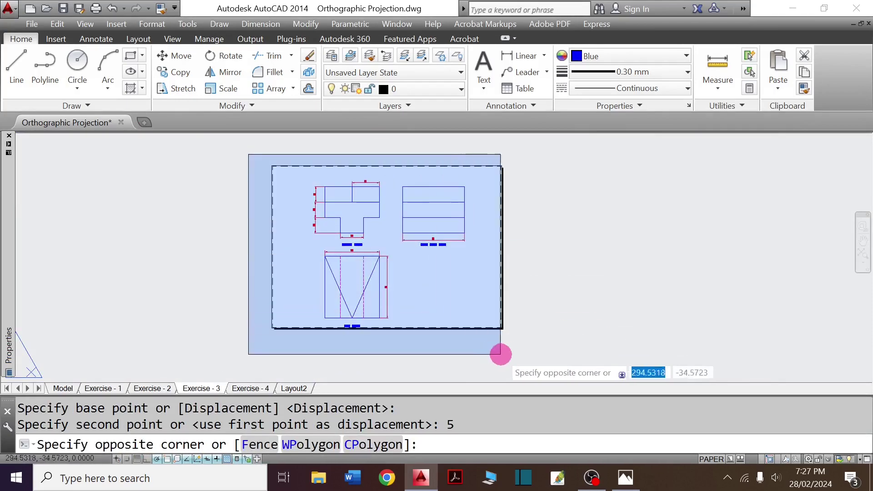
click(503, 351)
text(m)
key(Return)
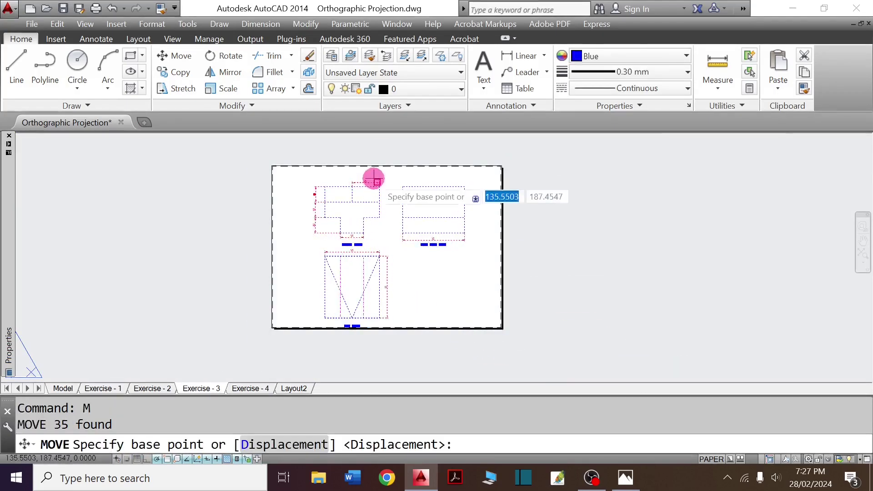
scroll(373, 179, up, 4)
click(425, 189)
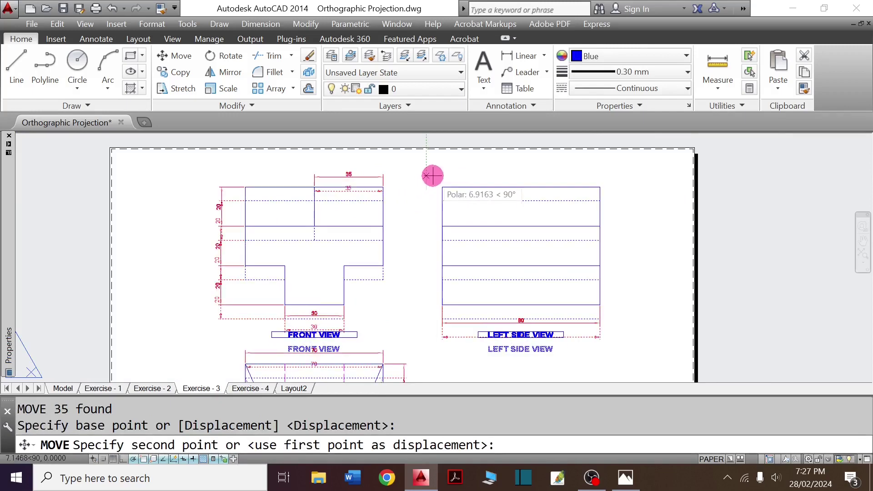
click(433, 173)
scroll(440, 189, down, 4)
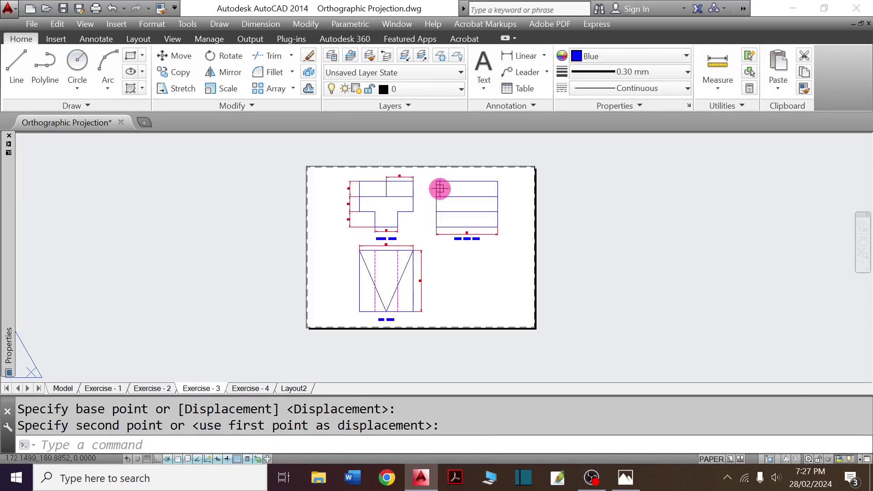
scroll(405, 320, up, 3)
scroll(405, 320, up, 3)
scroll(397, 305, down, 2)
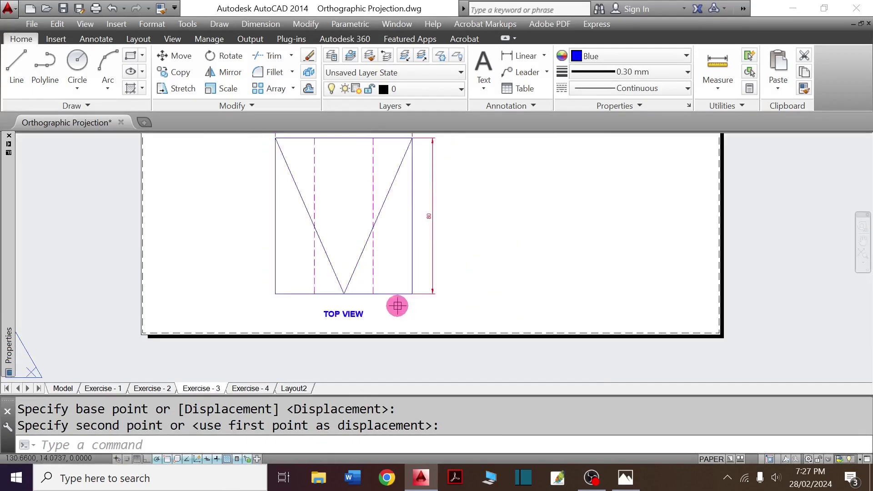
scroll(398, 305, down, 2)
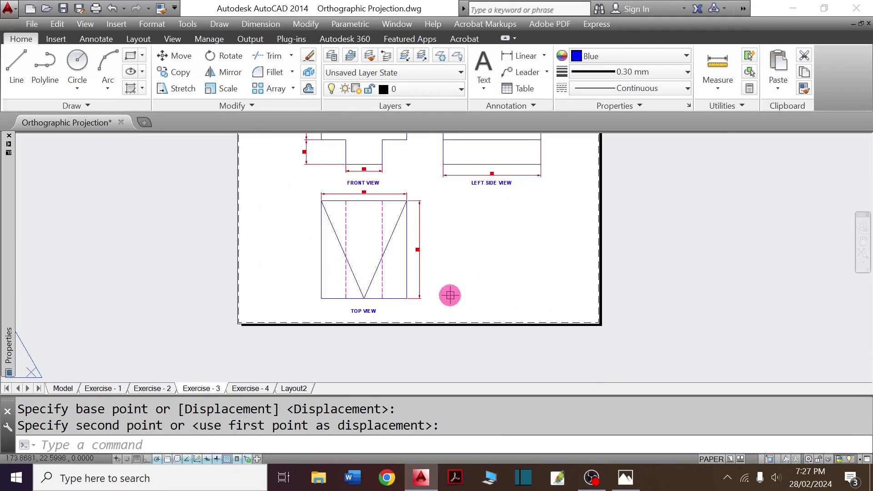
Step: Zoom to the drawing extents (Z, E)
text(z)
key(Return)
text(e)
key(Return)
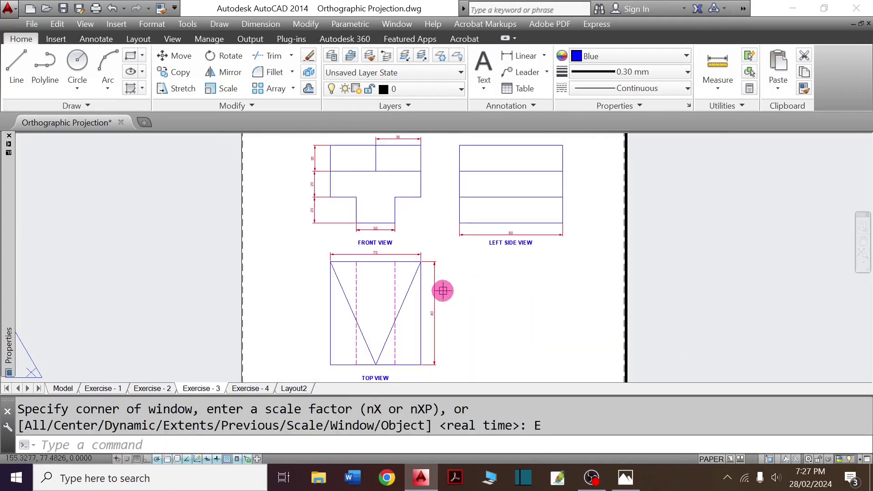